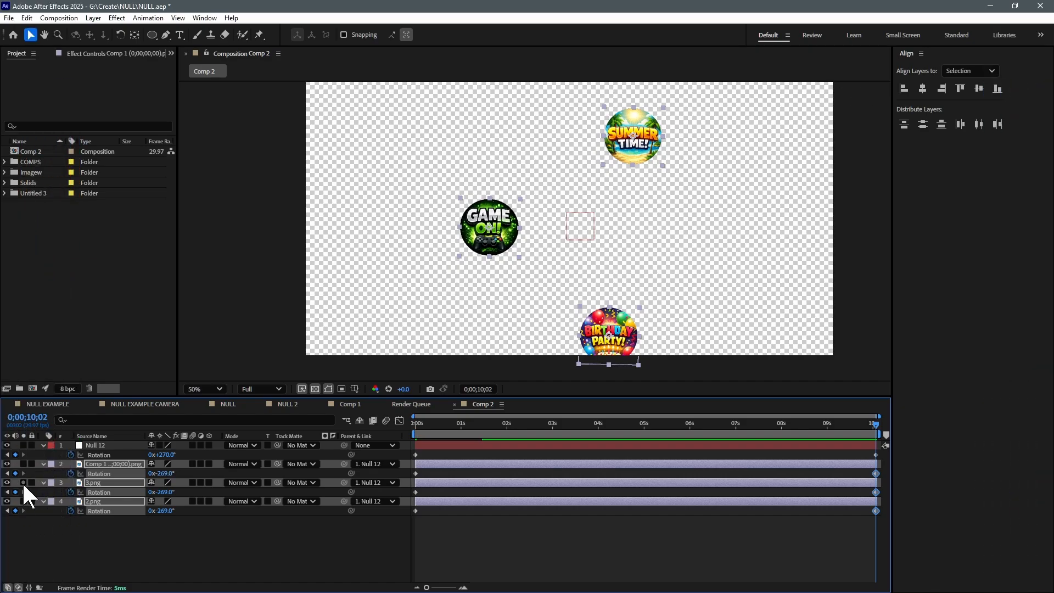
Preview the Comp 2 animation from its start
left_click(415, 424)
key("space")
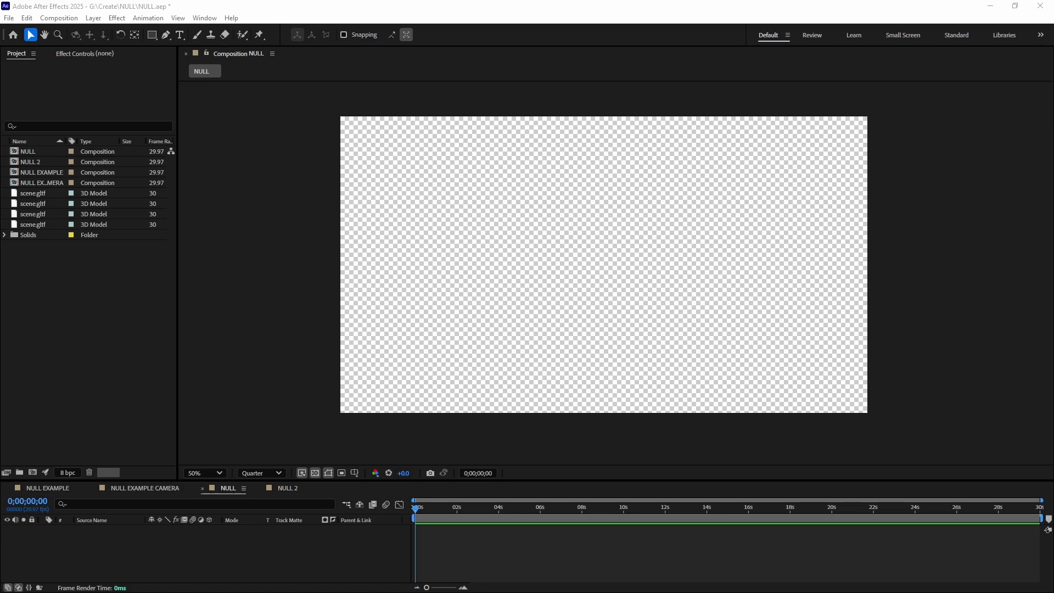
Add a new null object to the NULL composition
left_click(123, 320)
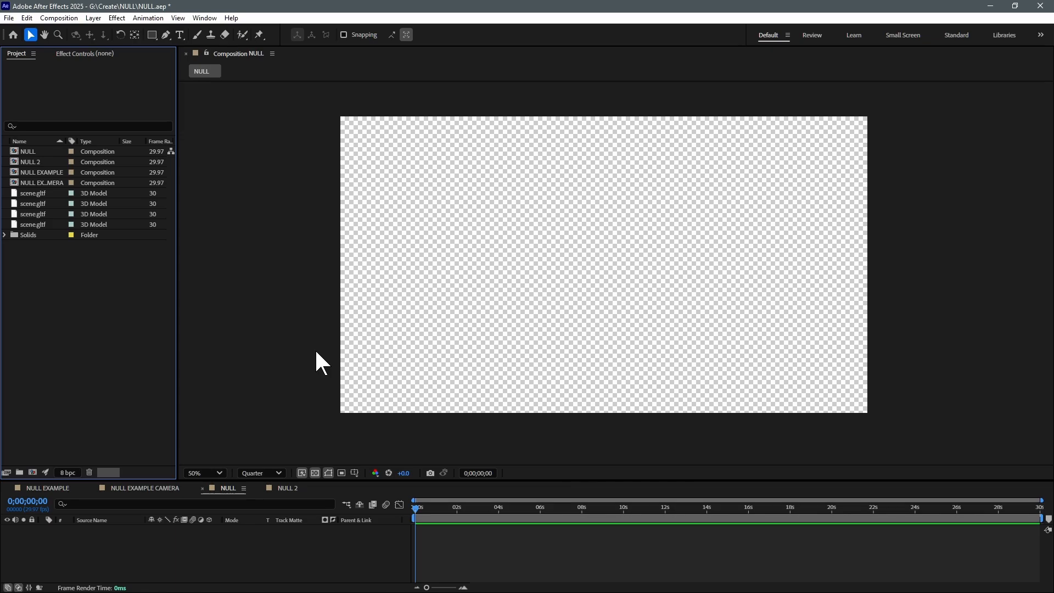
right_click(534, 255)
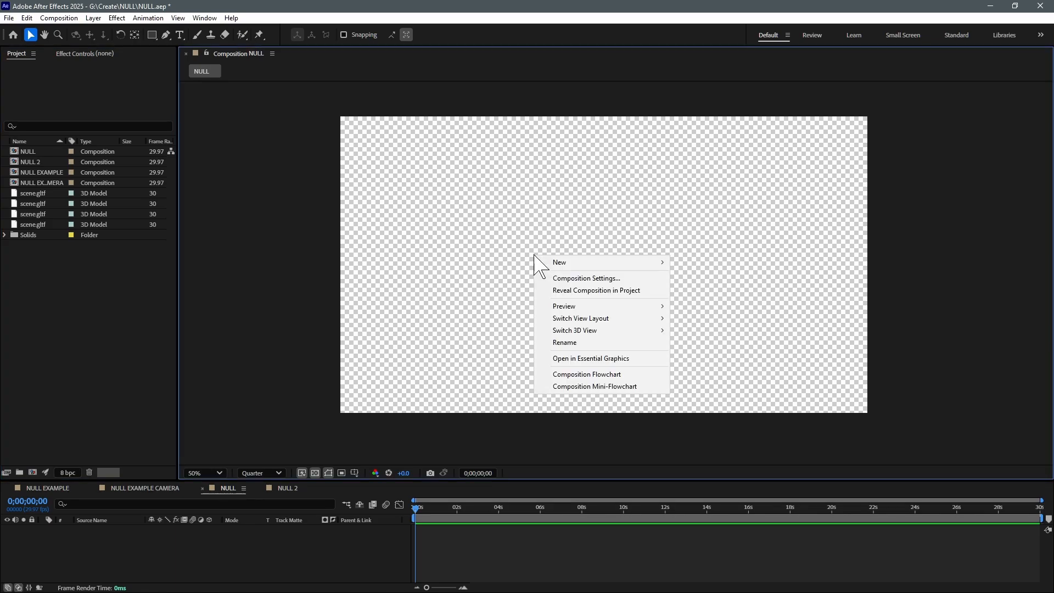
mouse_move(565, 267)
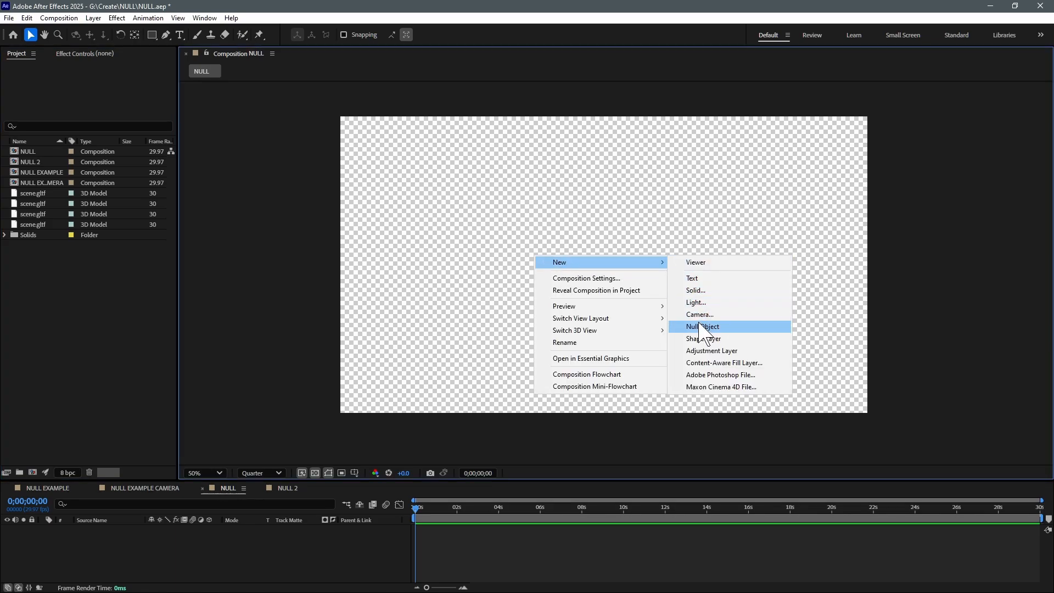
left_click(703, 327)
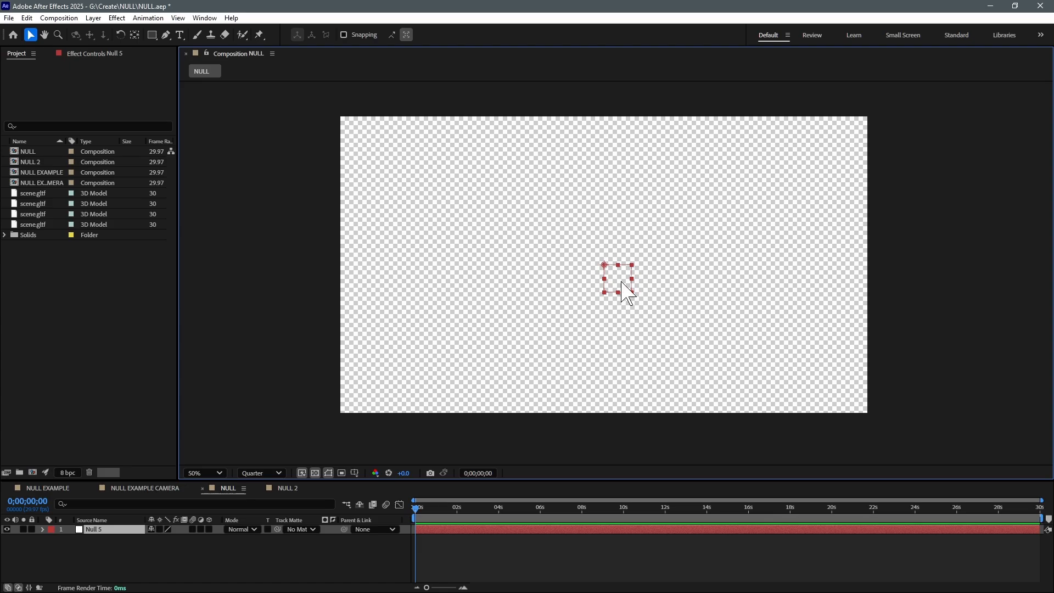
Move the null slightly up and to the left in the composition, and center its anchor point
left_click_drag(623, 283, 601, 280)
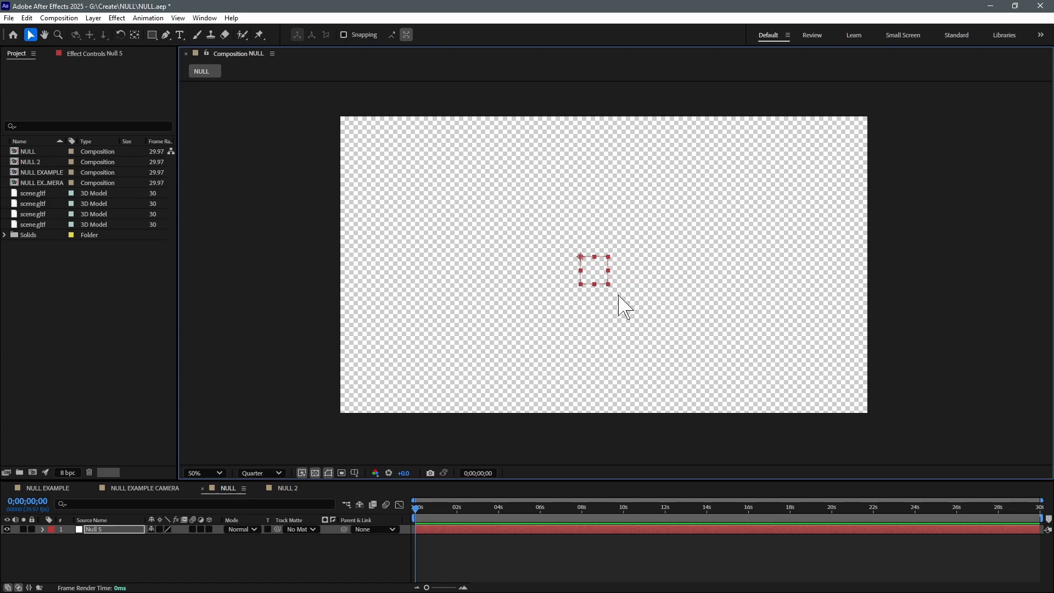
key("period")
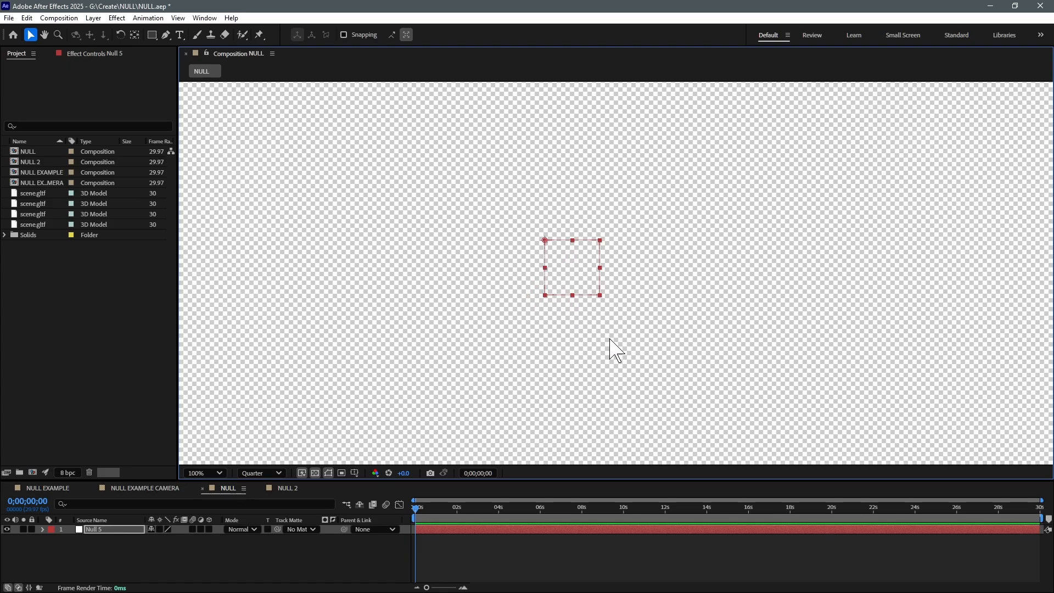
scroll(609, 339, "down", 1)
left_click_drag(690, 328, 683, 313)
key("v")
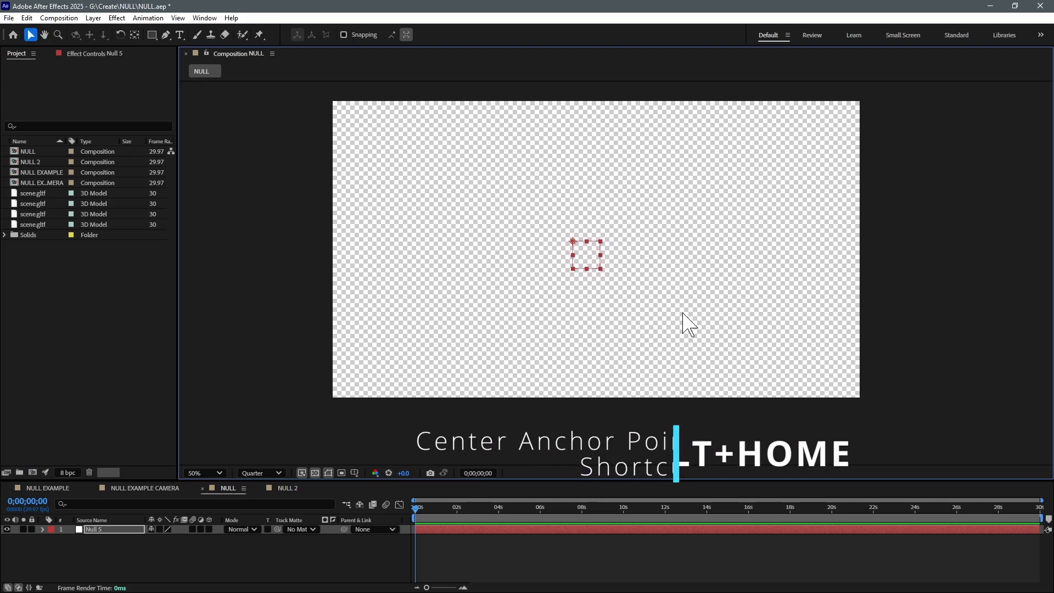
key("ctrl+alt+Home")
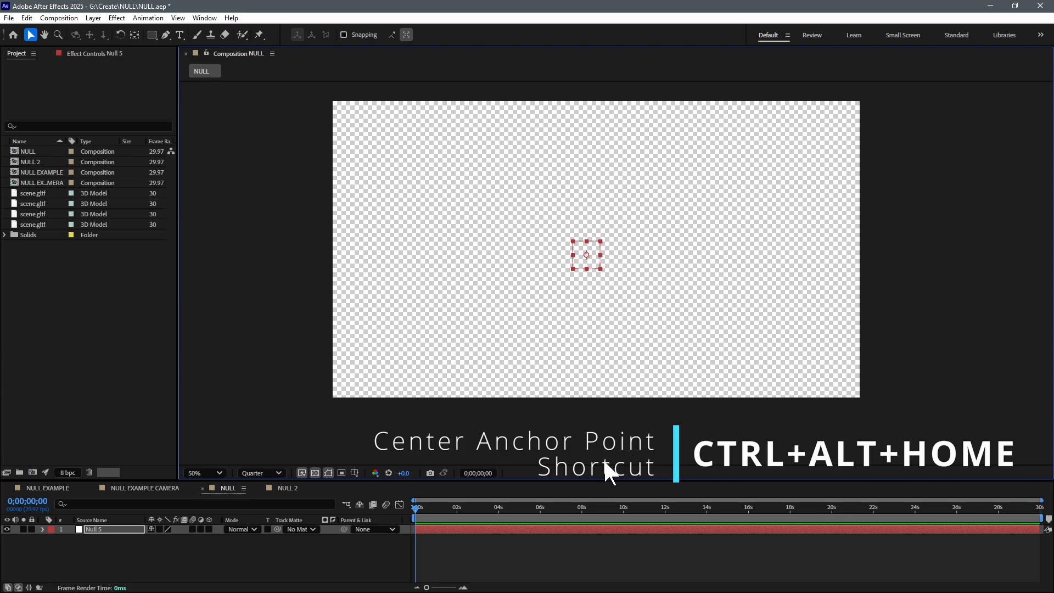
Try changing the null's Scale value, and undo the change
key("s")
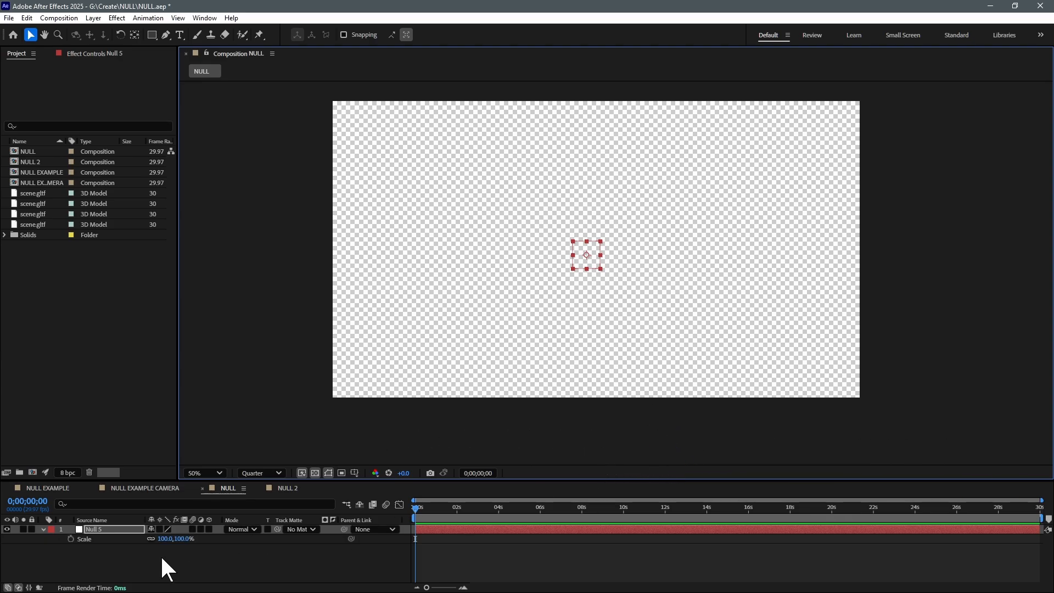
left_click_drag(166, 540, 281, 547)
key("ctrl+z")
Make the null a 3D layer and adjust its rotation
left_click(209, 529)
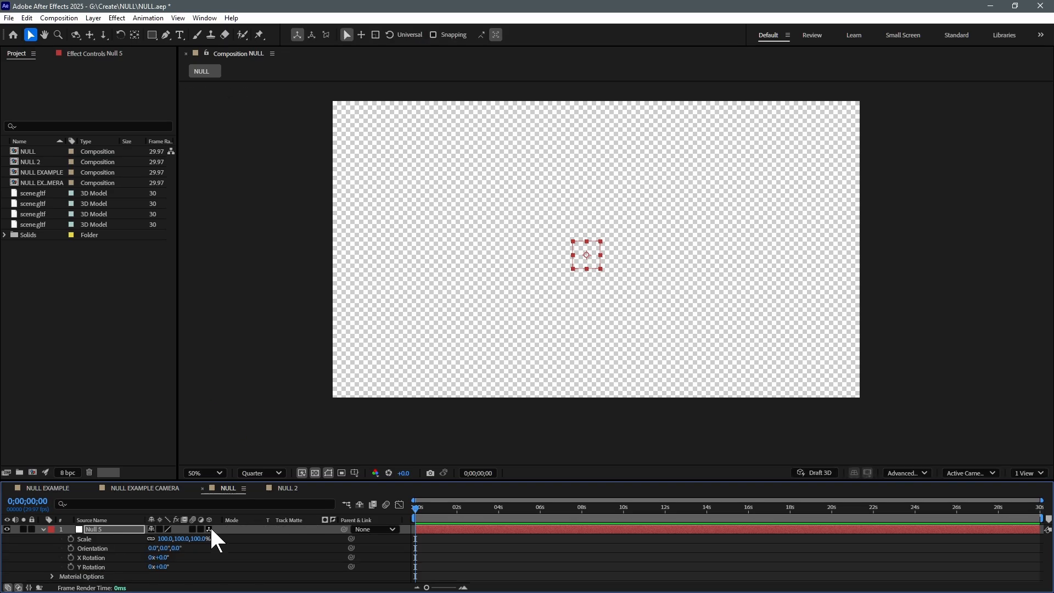
left_click_drag(164, 560, 134, 559)
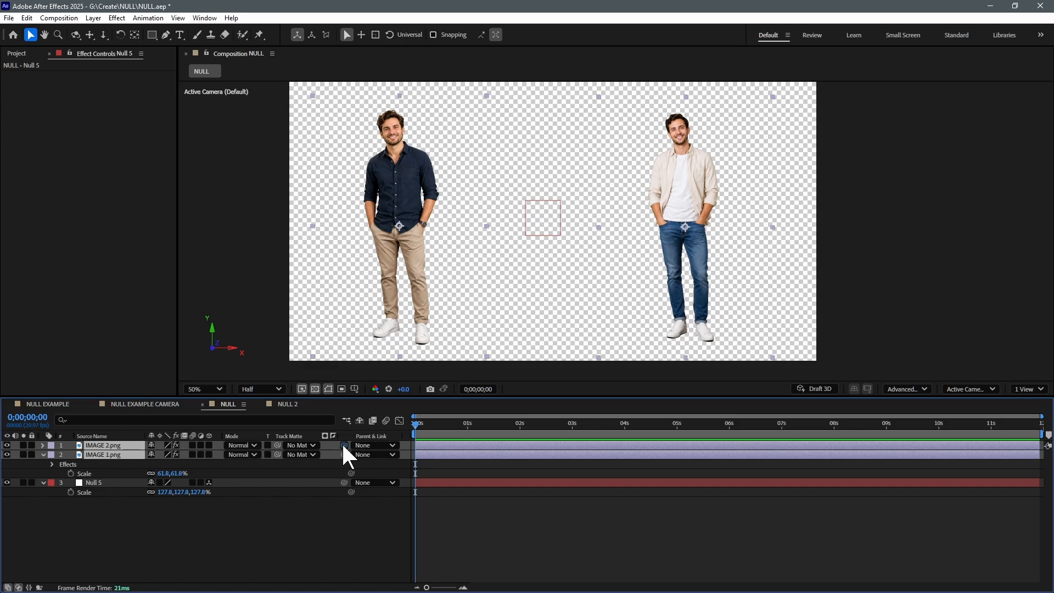
Parent IMAGE 1.png and IMAGE 2.png to the null, and set the current time to 0;00;03;29
left_click_drag(344, 446, 91, 482)
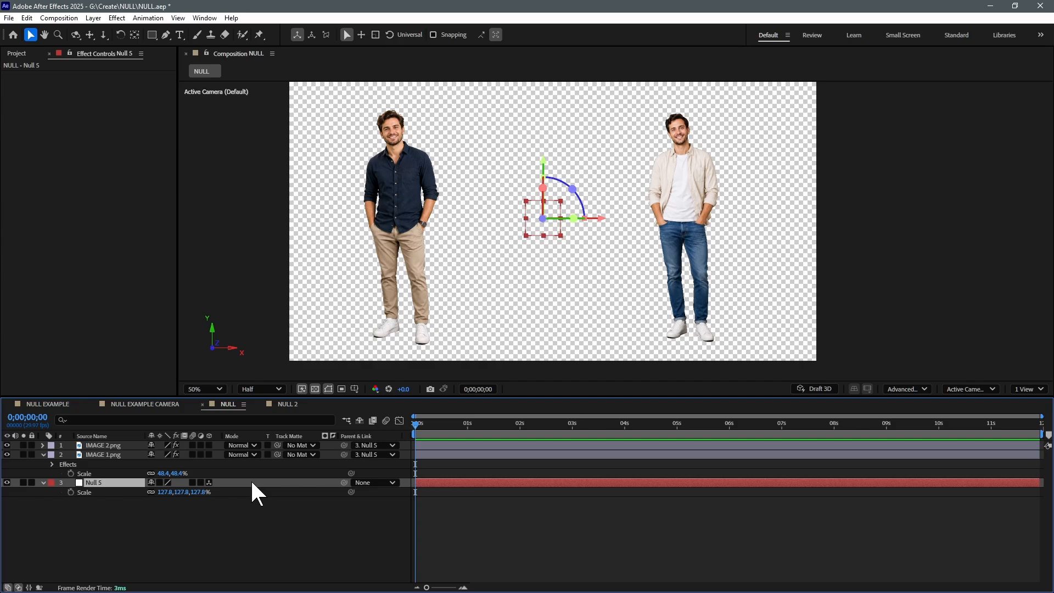
left_click(586, 423)
left_click_drag(585, 424, 622, 427)
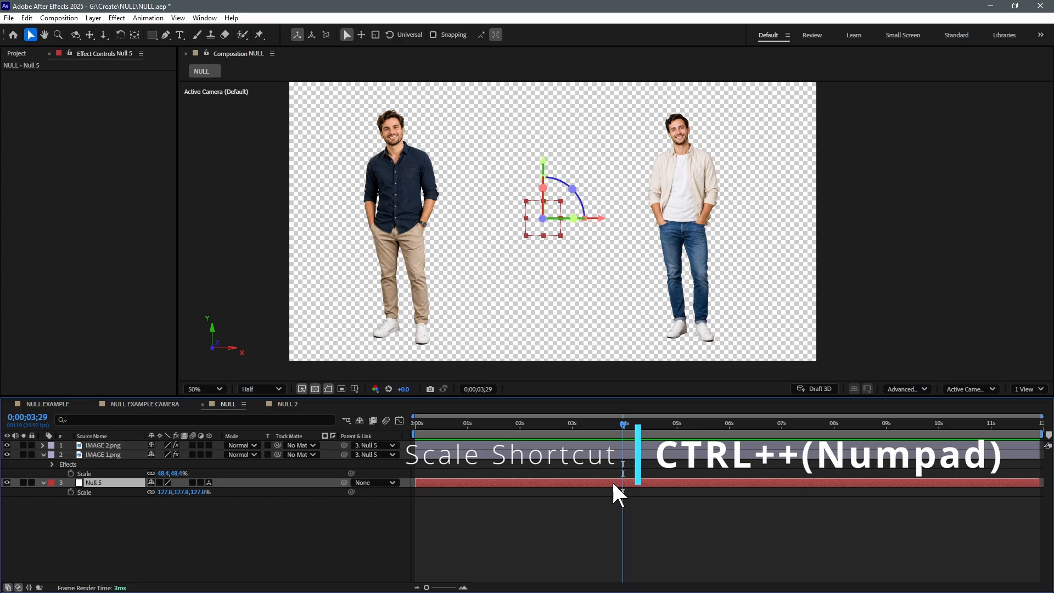
Scale the null up to 337.8% and add Scale keyframes at 0;00;03;29 and at the composition start
key("ctrl+KP_Add")
key("ctrl+KP_Add")
key("ctrl+KP_Add")
key("ctrl+KP_Add")
key("ctrl+KP_Add")
key("ctrl+KP_Add")
key("ctrl+KP_Add")
key("ctrl+KP_Add")
key("ctrl+KP_Add")
key("ctrl+KP_Add")
key("ctrl+KP_Add")
key("ctrl+KP_Add")
key("ctrl+KP_Add")
key("ctrl+KP_Add")
key("ctrl+KP_Add")
key("ctrl+KP_Add")
key("ctrl+KP_Add")
key("ctrl+KP_Add")
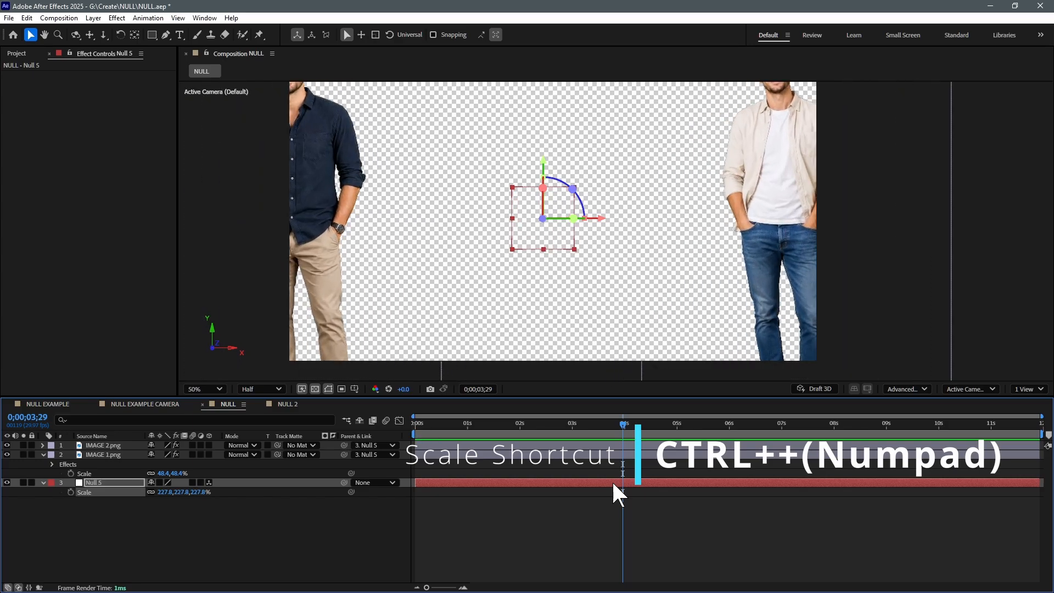
key("ctrl+KP_Add")
key("ctrl+KP_Add")
key("ctrl+KP_Add")
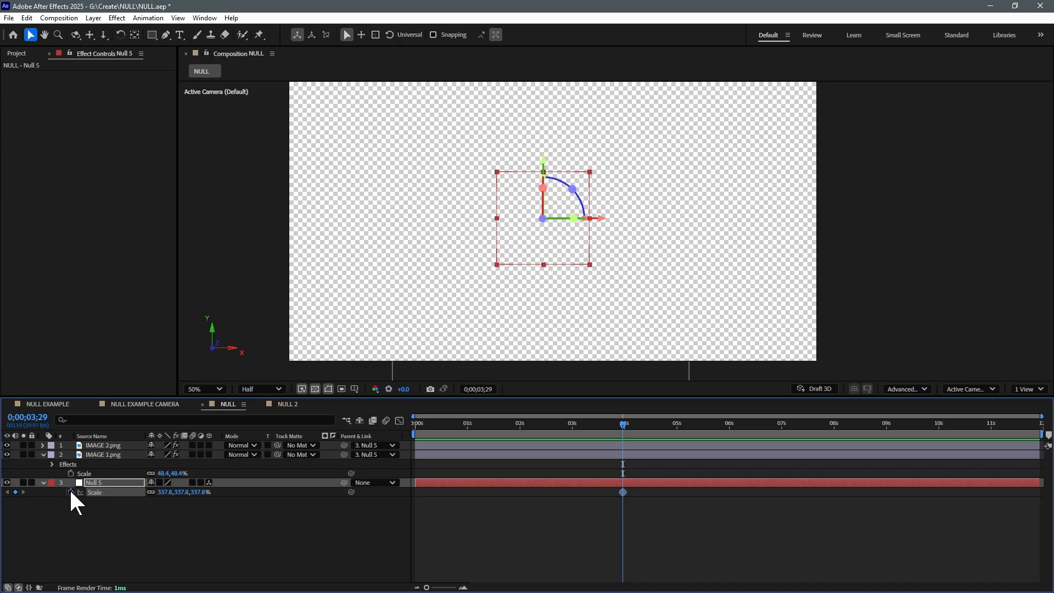
left_click(416, 418)
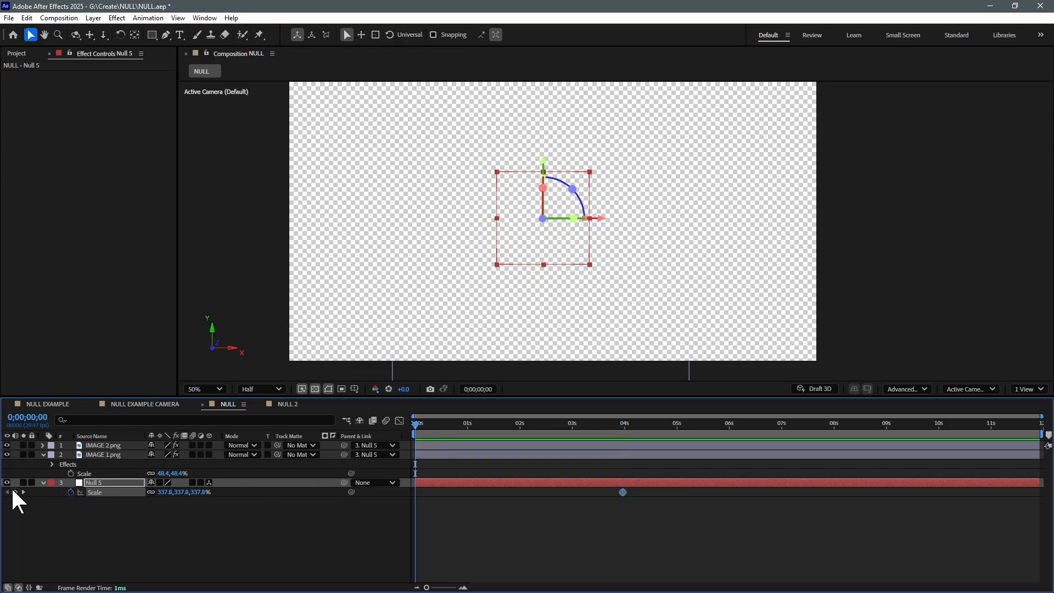
left_click(15, 492)
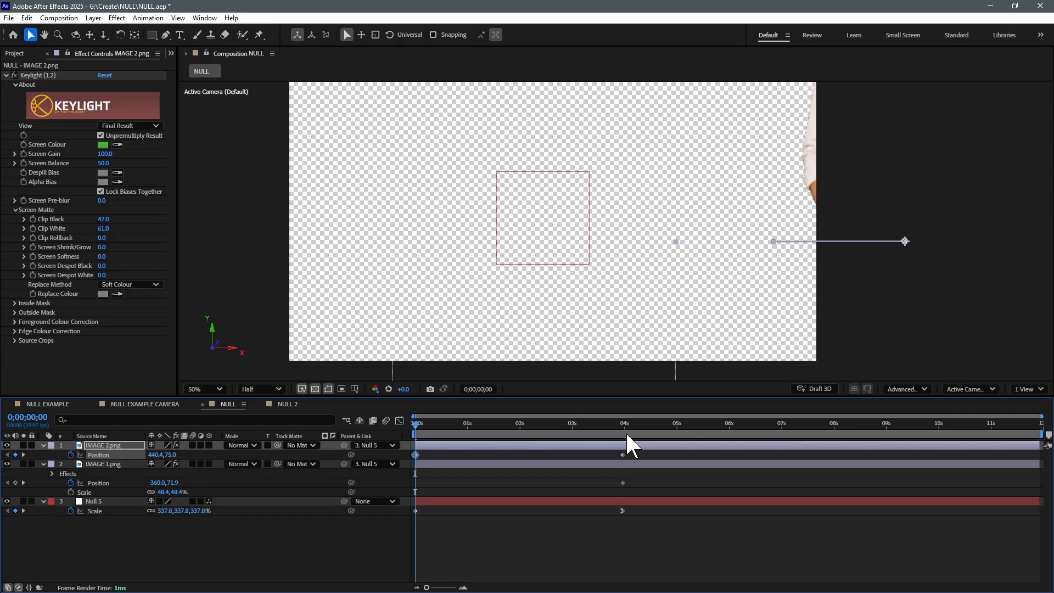
Move IMAGE 2.png right at the composition start, to an X position of about 570.7
key("shift+Right")
key("shift+Right")
key("shift+Right")
key("shift+Right")
key("shift+Right")
key("shift+Right")
key("shift+Right")
key("shift+Right")
key("shift+Right")
key("shift+Right")
key("shift+Right")
key("shift+Right")
key("shift+Right")
key("shift+Right")
key("shift+Right")
key("shift+Right")
key("shift+Right")
key("shift+Right")
key("shift+Right")
key("shift+Right")
Move IMAGE 1.png left at the composition start to an X position of about -490.5, and preview the animation
key("ctrl+Down")
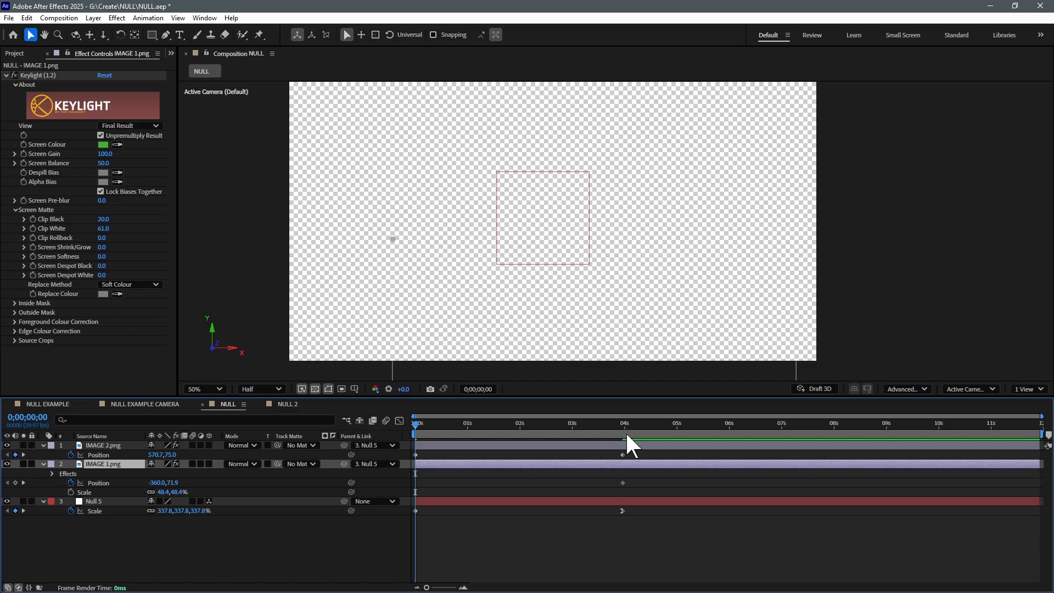
key("shift+Left")
key("shift+Left")
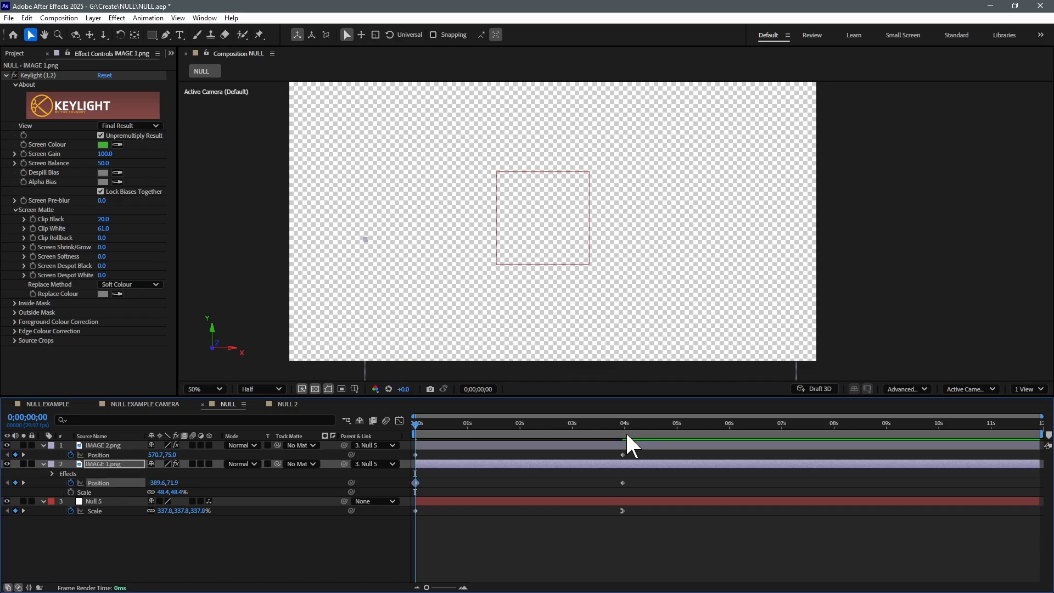
key("shift+Left")
key("shift+Left")
key("shift+Left")
key("shift+Left")
key("shift+Left")
key("shift+Left")
key("shift+Left")
key("shift+Left")
key("shift+Left")
key("shift+Left")
key("shift+Left")
key("shift+Left")
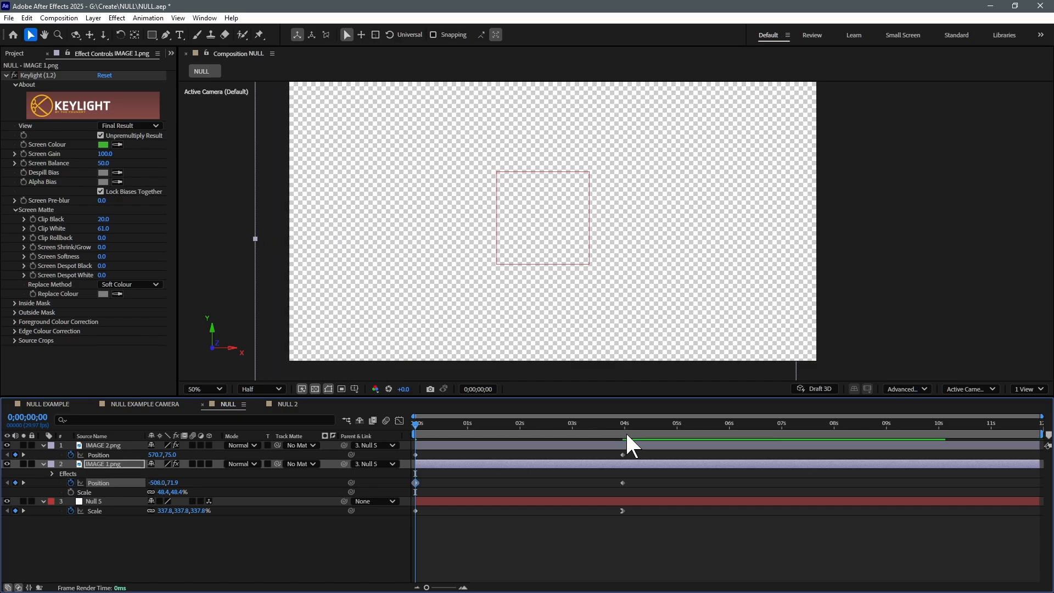
key("space")
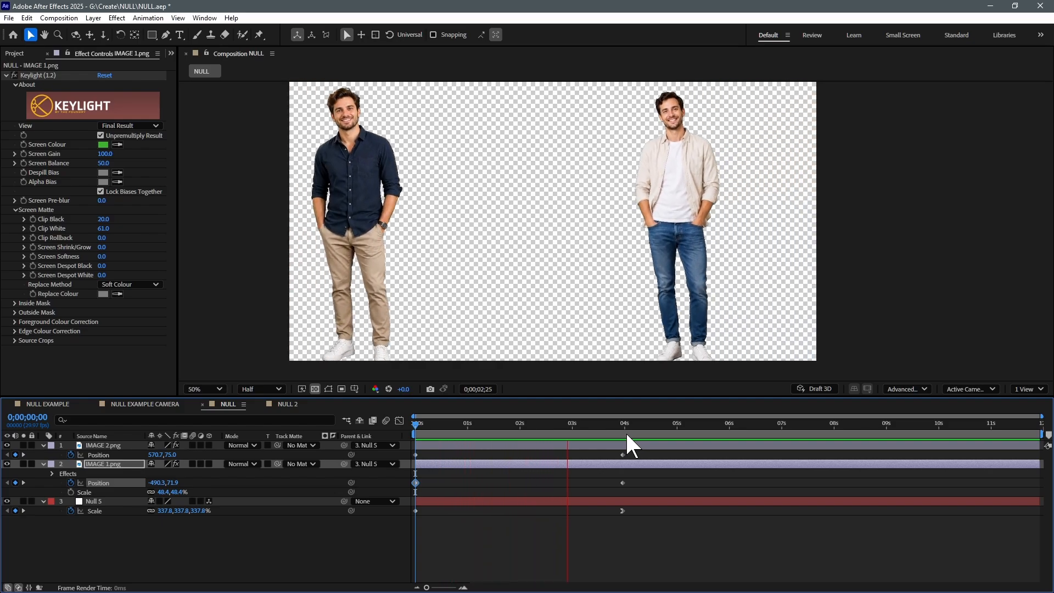
key("space")
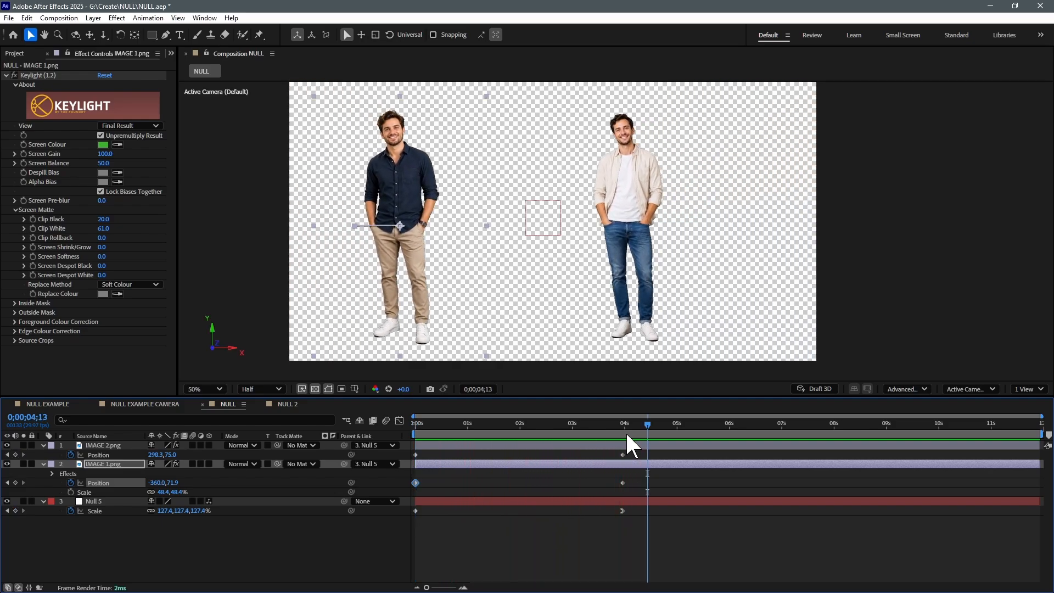
Move IMAGE 1.png right at 0;00;03;29, to an X position of about -140.2
key("Page_Up")
key("Page_Up")
key("Page_Up")
key("Page_Up")
key("Page_Up")
key("Page_Up")
key("Page_Up")
key("Page_Up")
key("Page_Up")
key("Page_Up")
key("Page_Up")
key("Page_Up")
key("shift+Right")
key("shift+Right")
key("shift+Right")
key("shift+Right")
key("shift+Right")
key("shift+Right")
key("shift+Right")
key("shift+Right")
key("shift+Right")
key("shift+Right")
key("shift+Right")
key("shift+Right")
key("shift+Right")
key("shift+Right")
key("shift+Right")
key("shift+Right")
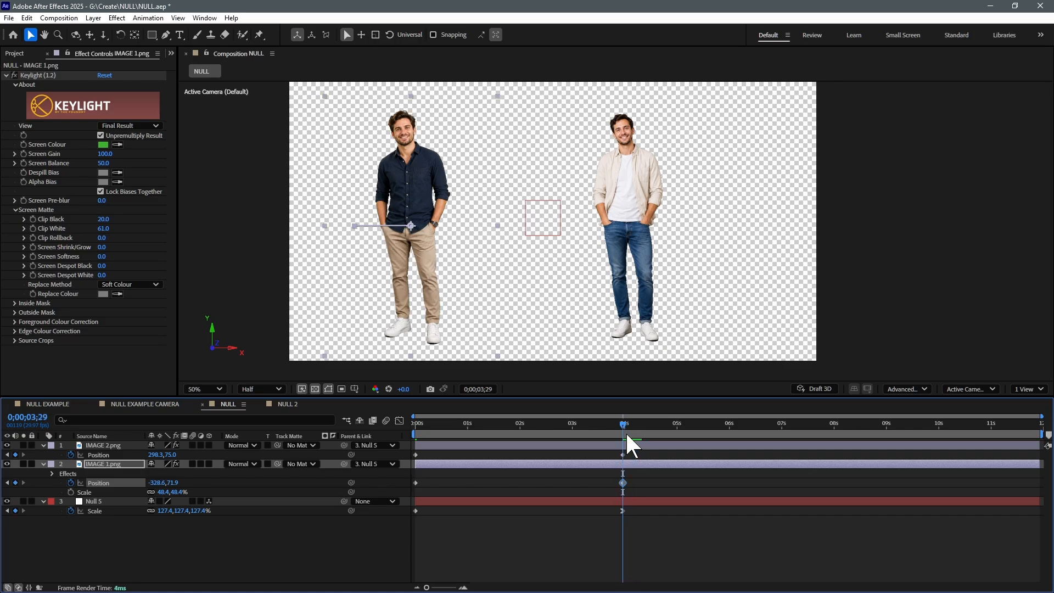
key("shift+Right")
key("shift+Right")
key("shift+Right")
key("shift+Right")
key("shift+Right")
key("shift+Right")
key("shift+Right")
key("shift+Right")
key("shift+Right")
key("shift+Right")
key("shift+Right")
key("shift+Right")
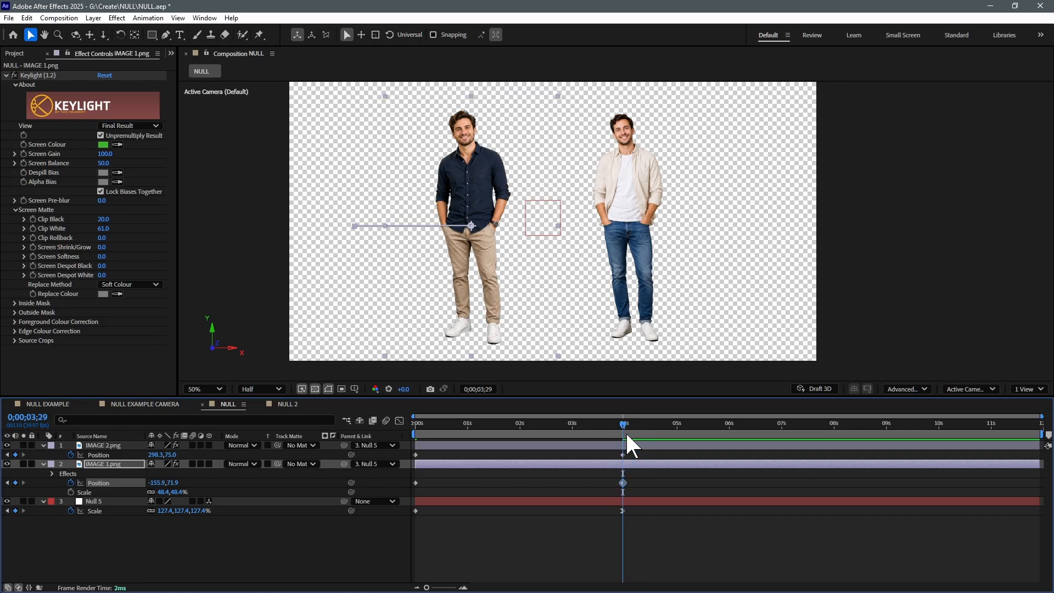
Apply Easy Ease to both images' Position keyframes at 0;00;03;29, and preview the animation from the start
left_click_drag(627, 449, 610, 489)
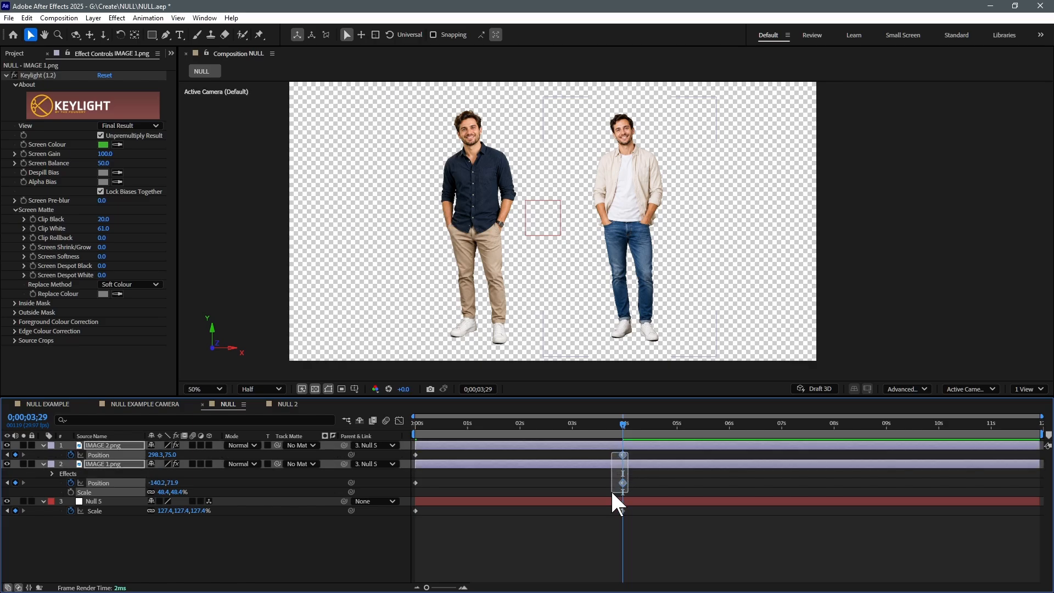
key("F9")
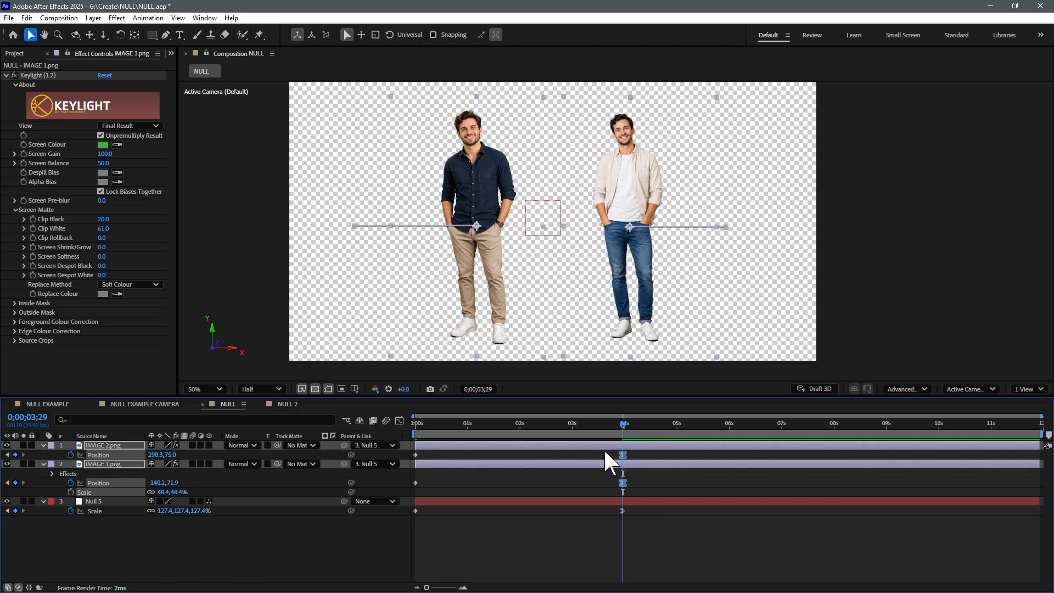
key("Home")
key("space")
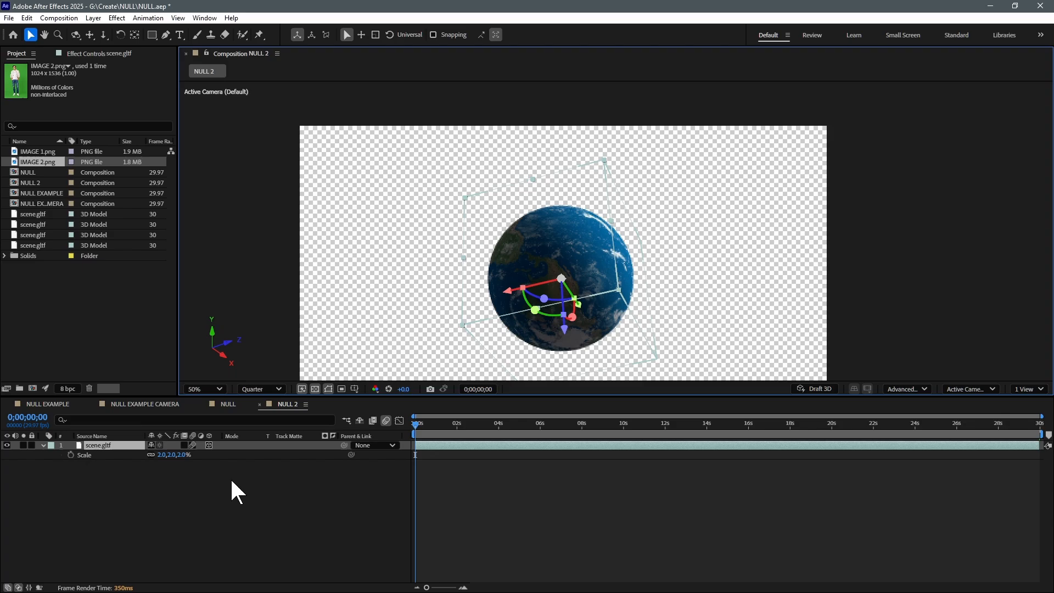
Add a two-node camera with the 35mm preset to the NULL 2 composition
left_click(159, 488)
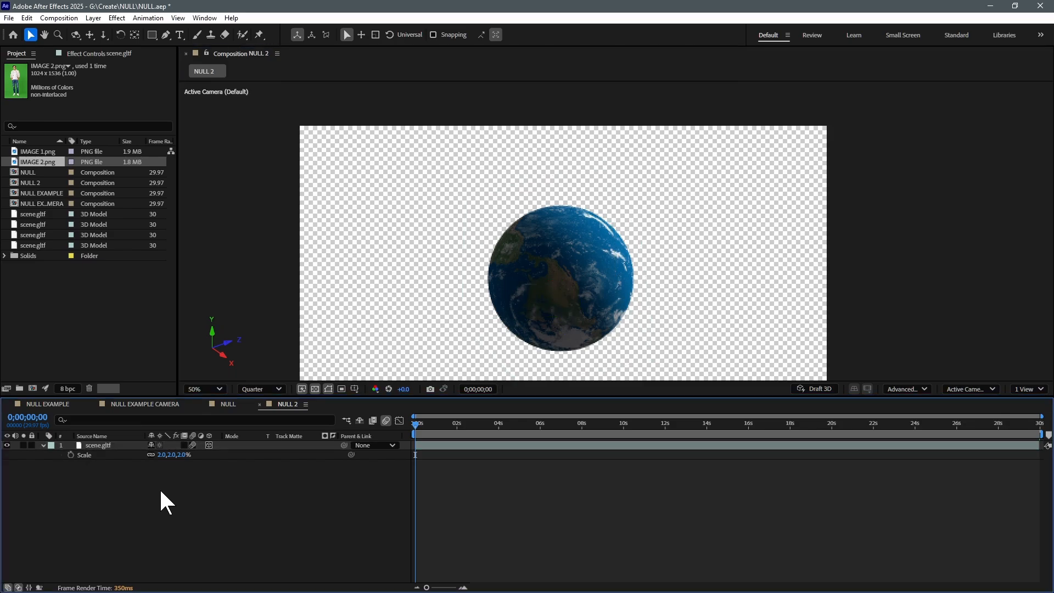
right_click(159, 488)
mouse_move(225, 358)
left_click(369, 409)
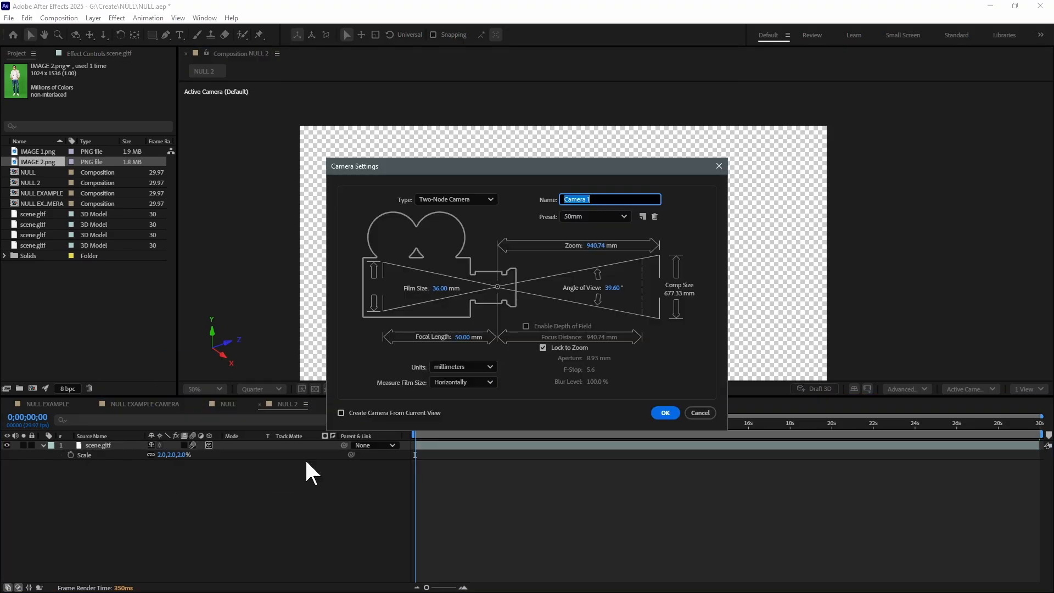
left_click(608, 216)
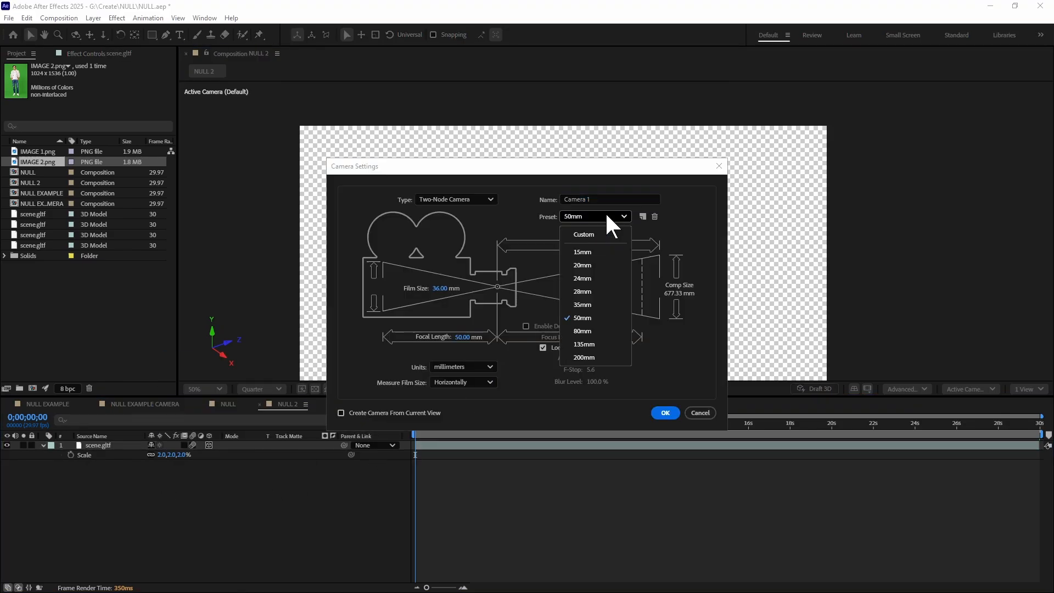
left_click(596, 303)
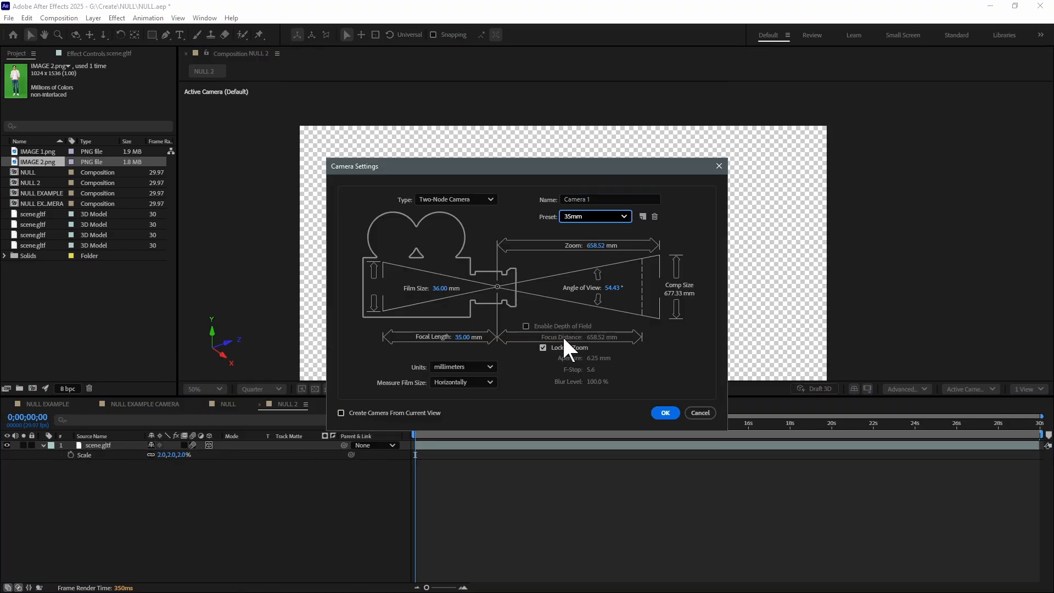
left_click(666, 413)
Add a null object to the NULL 2 composition and make it a 3D layer
right_click(97, 534)
mouse_move(126, 338)
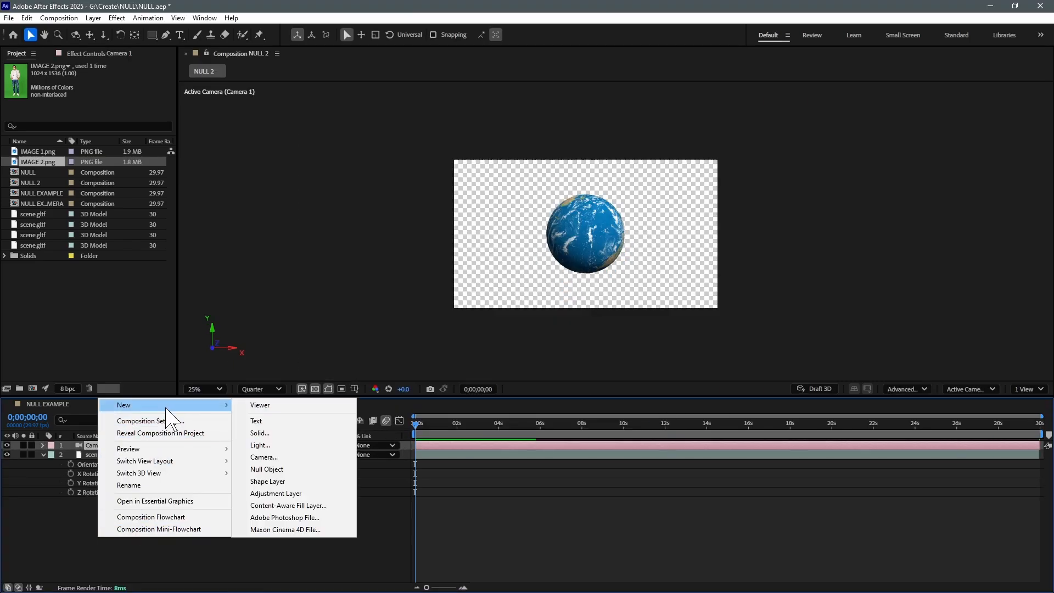
left_click(297, 403)
left_click(94, 455)
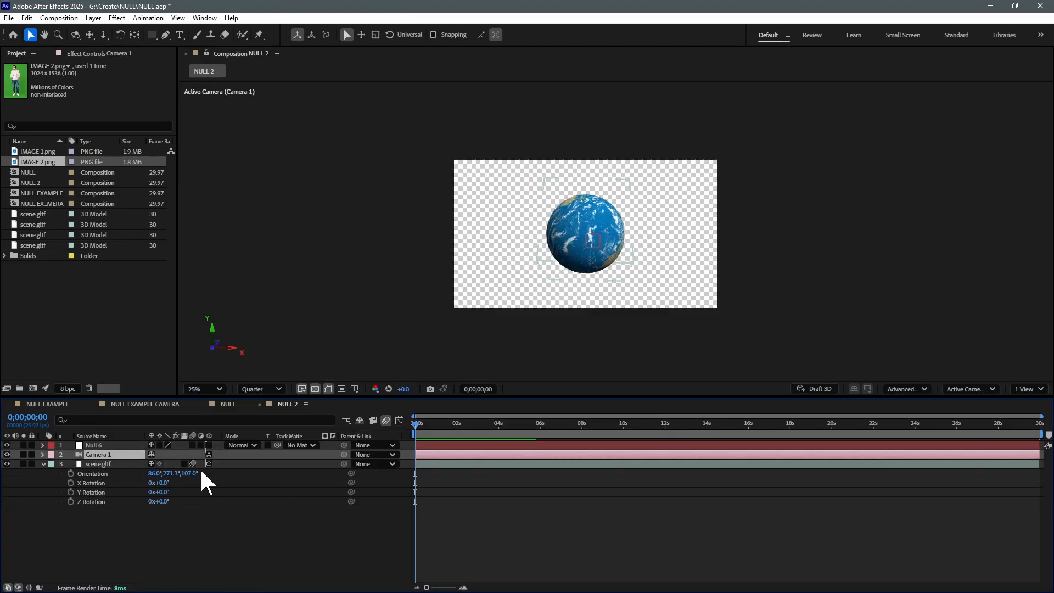
left_click(209, 445)
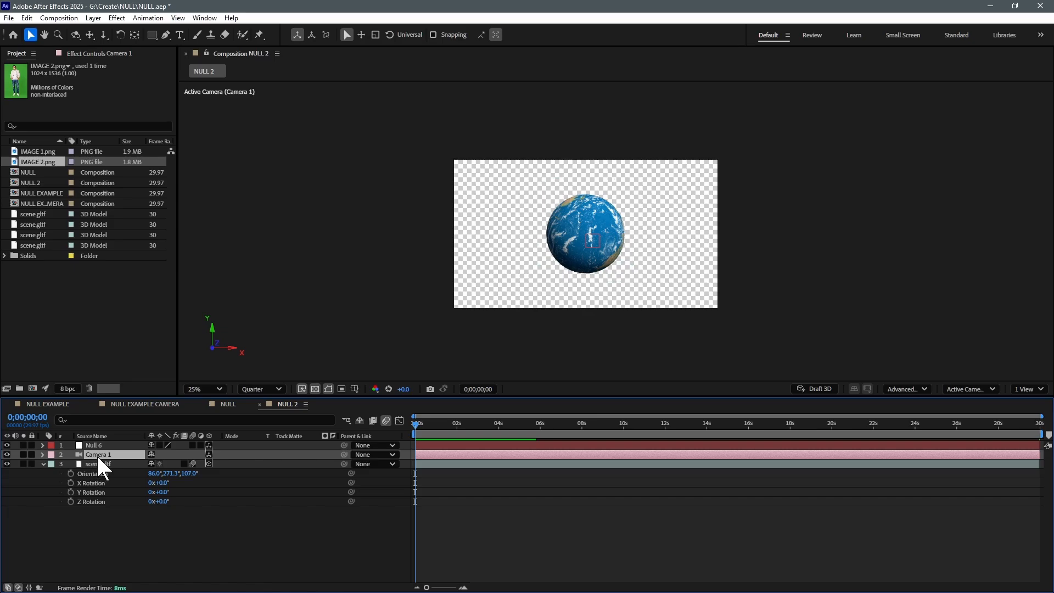
Parent Camera 1 to the null above it and reveal the null's rotation properties
left_click_drag(319, 455, 89, 445)
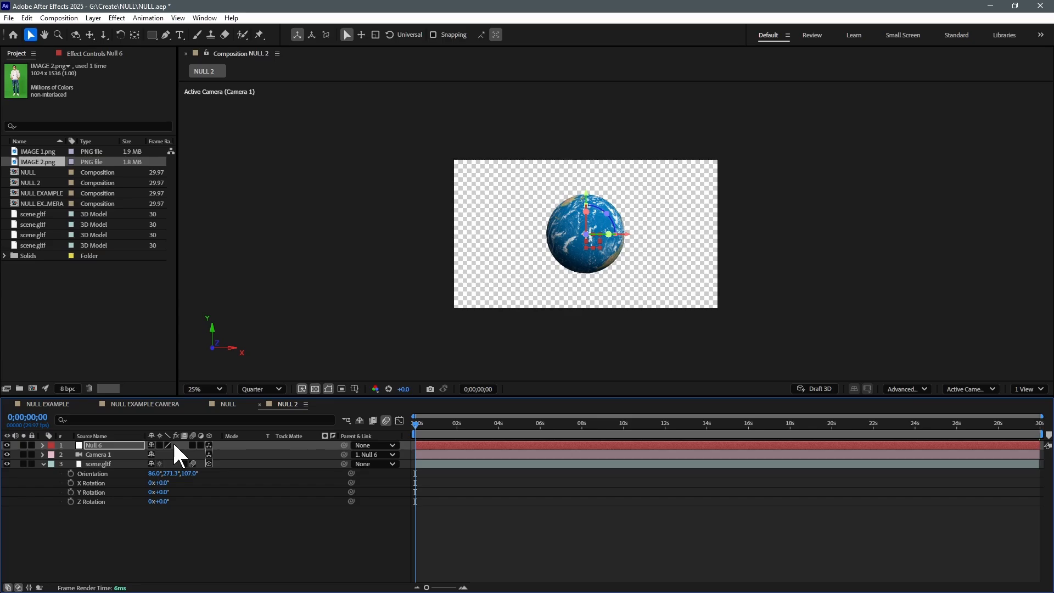
key("period")
key("r")
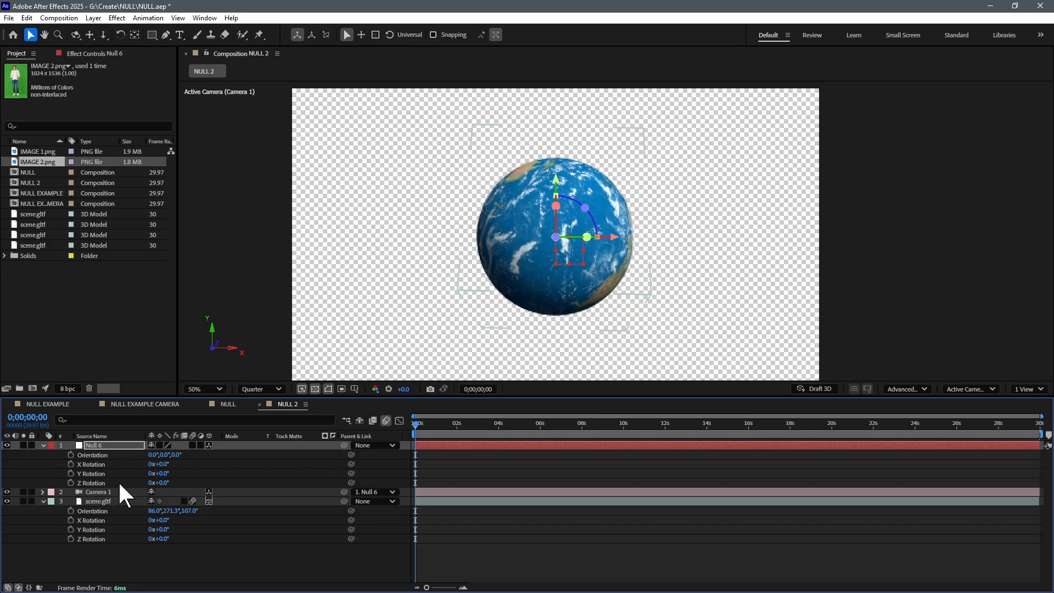
Test how changing the null's rotation, orientation and scale moves the camera around the globe, undoing the rotation and orientation trials
left_click_drag(166, 474, 250, 474)
key("ctrl+z")
left_click_drag(162, 465, 218, 452)
key("ctrl+z")
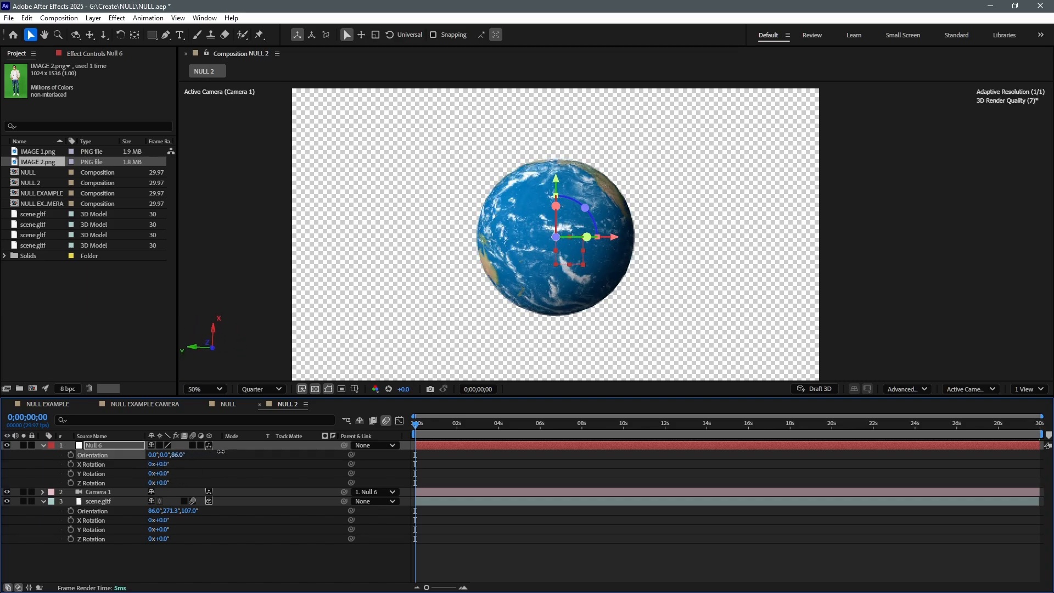
key("s")
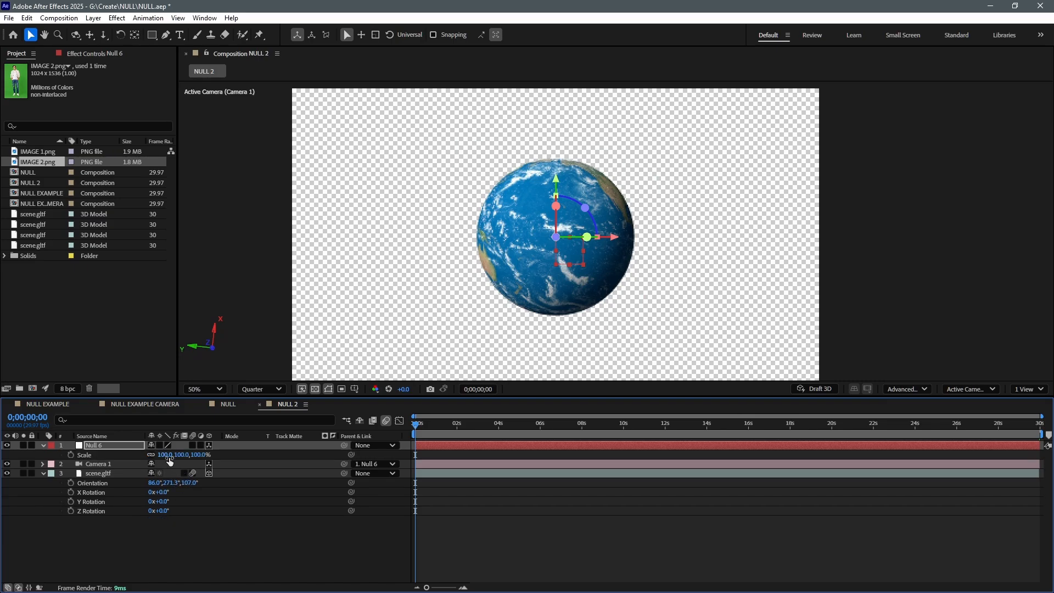
left_click_drag(169, 456, 6, 489)
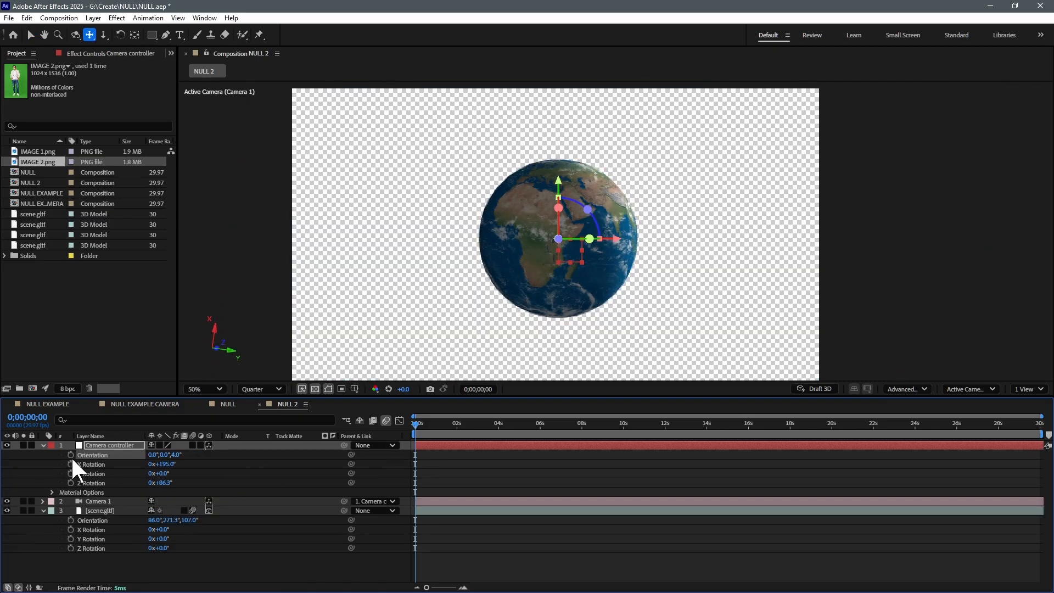
Set starting keyframes for Orientation and X, Y and Z Rotation on the Camera controller null at 0;00;00;00
left_click(71, 455)
left_click(71, 464)
left_click(71, 474)
left_click(71, 483)
Set the Camera controller's X Rotation to 1x+134.0° at 0;00;29;29 and preview the globe orbit from the start
left_click(1039, 420)
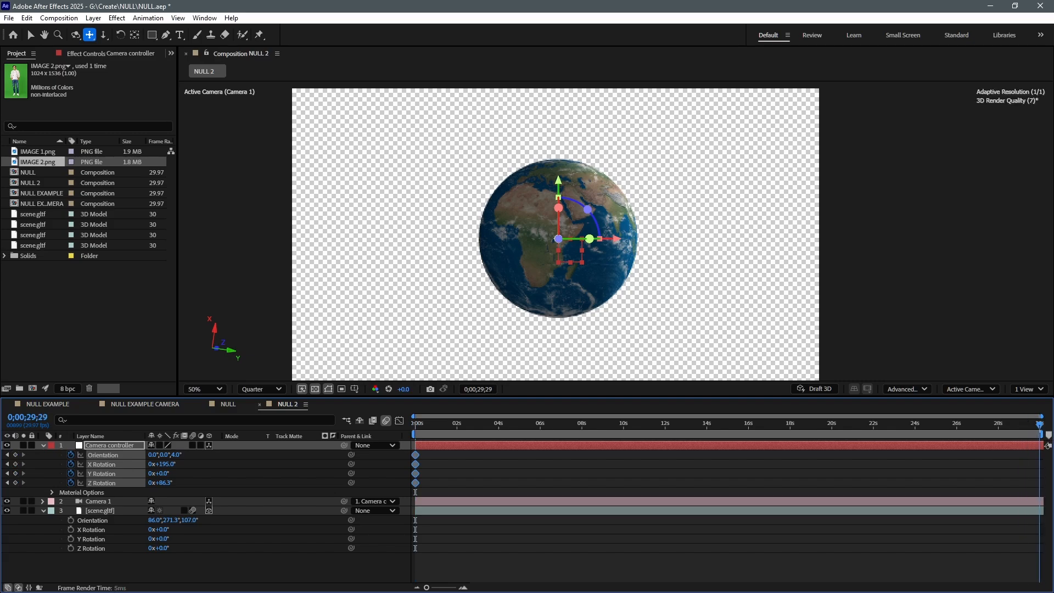
left_click_drag(166, 472, 316, 460)
key("ctrl+z")
left_click_drag(414, 425, 363, 436)
key("space")
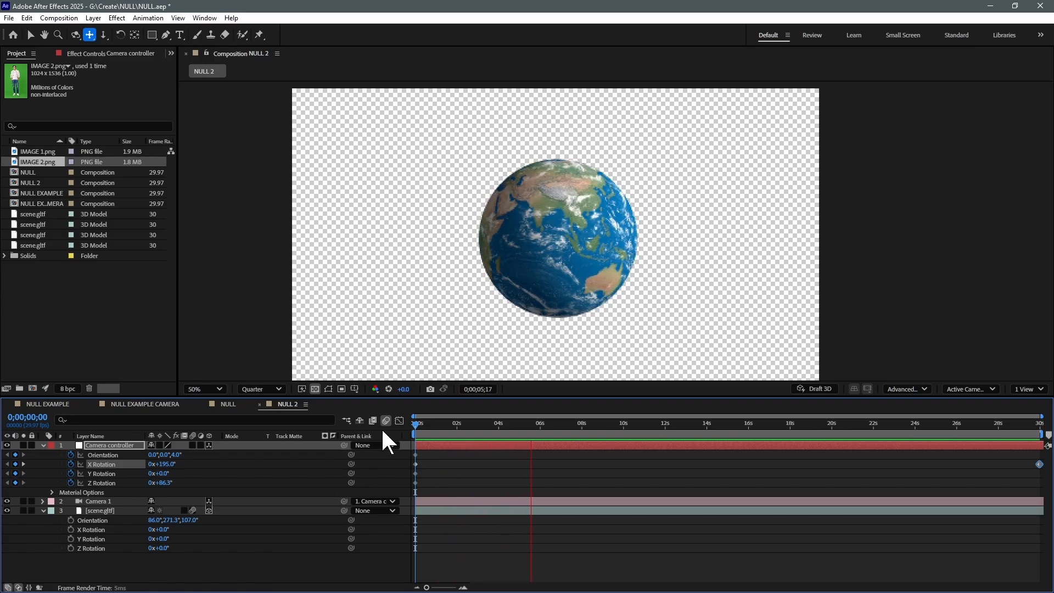
key("space")
Set keyframes for all of Camera 1's Transform properties at 0;00;00;00
left_click(437, 500)
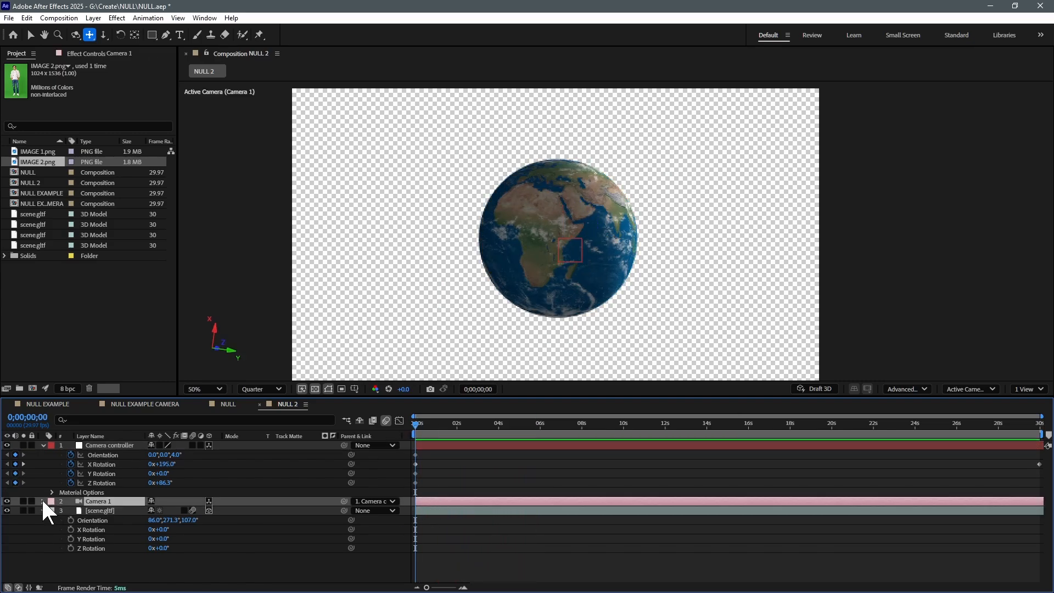
left_click(43, 502)
left_click(52, 511)
left_click_drag(71, 520, 71, 567)
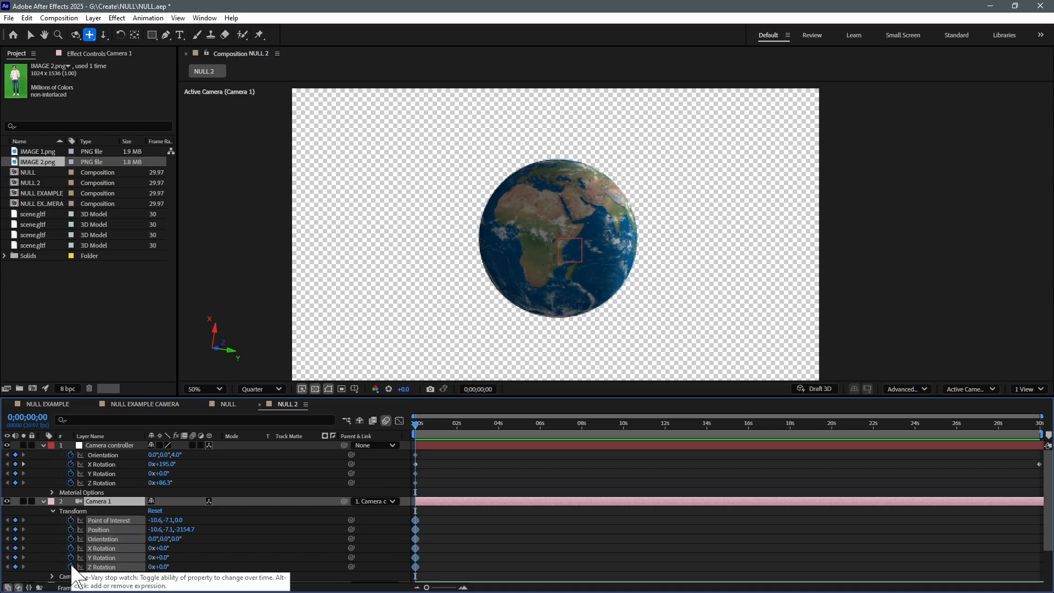
Dolly Camera 1 closer to the globe at 0;00;29;29, to a Position of about -46.7, 32.8, -1394.7
left_click(1040, 424)
key("v")
key("c")
key("c")
key("c")
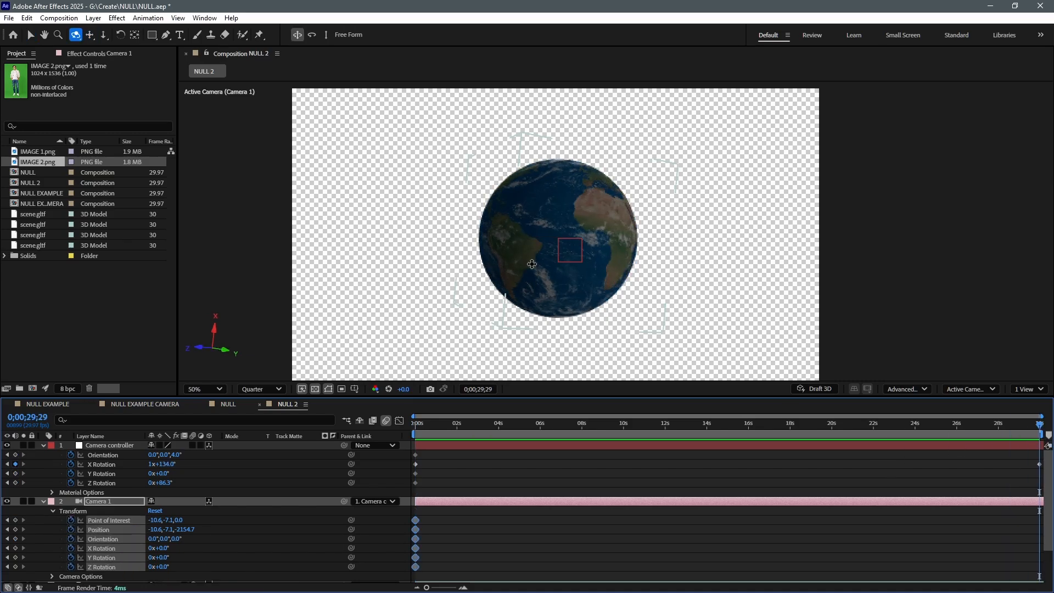
left_click_drag(532, 264, 556, 177)
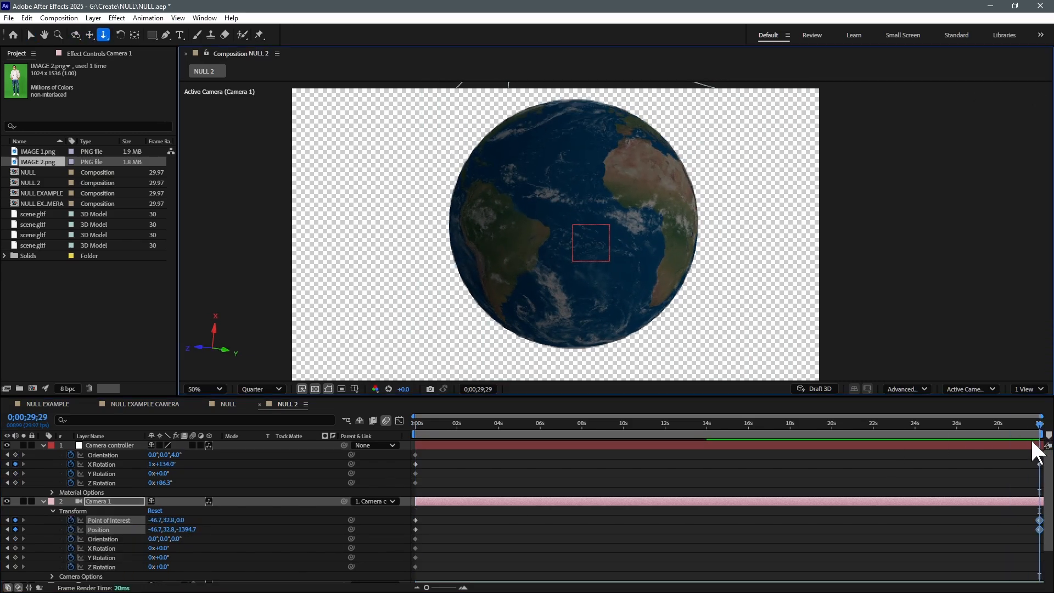
Preview the combined orbit and dolly animation from the start, then return to the first frame
left_click_drag(1036, 433, 370, 433)
key("space")
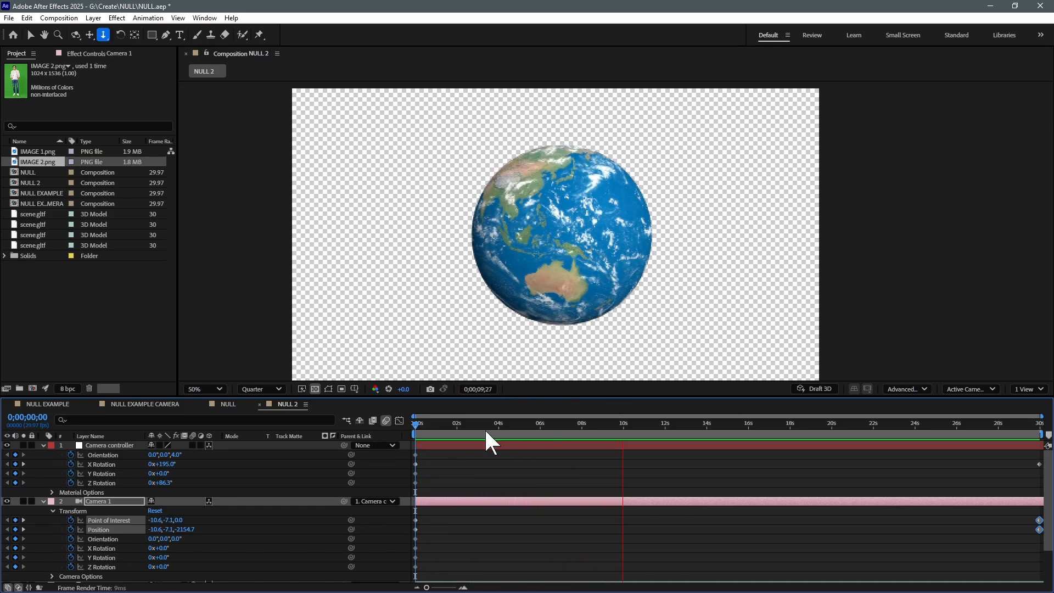
left_click(417, 433)
mouse_move(417, 432)
left_mouse_down()
mouse_move(1027, 431)
mouse_move(416, 434)
left_mouse_up()
Add a new null object to the NULL 2 composition and name it LIGHTS
right_click(479, 467)
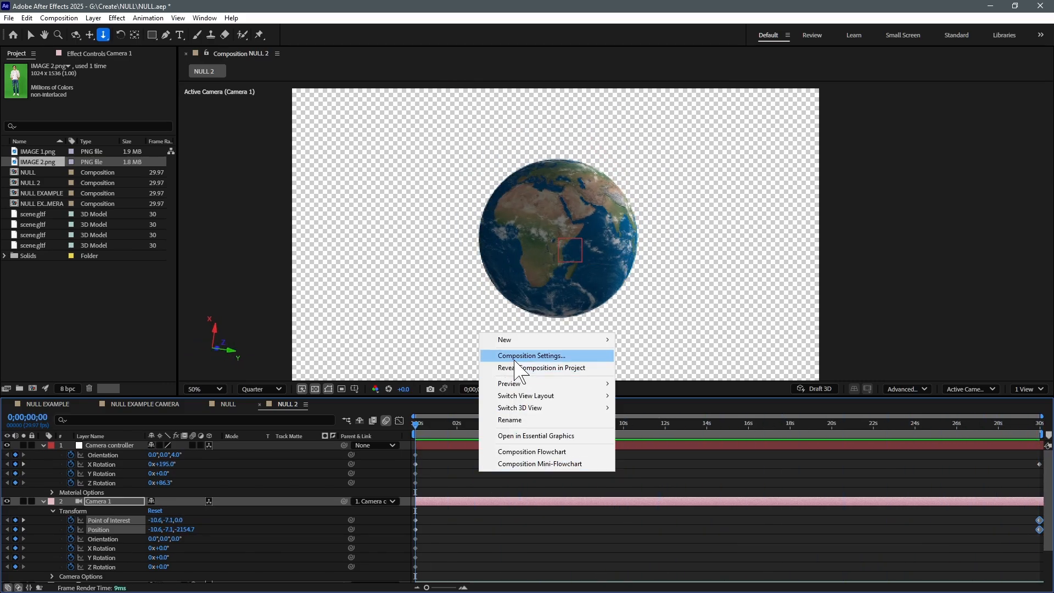
mouse_move(494, 339)
left_click(648, 389)
key("Return")
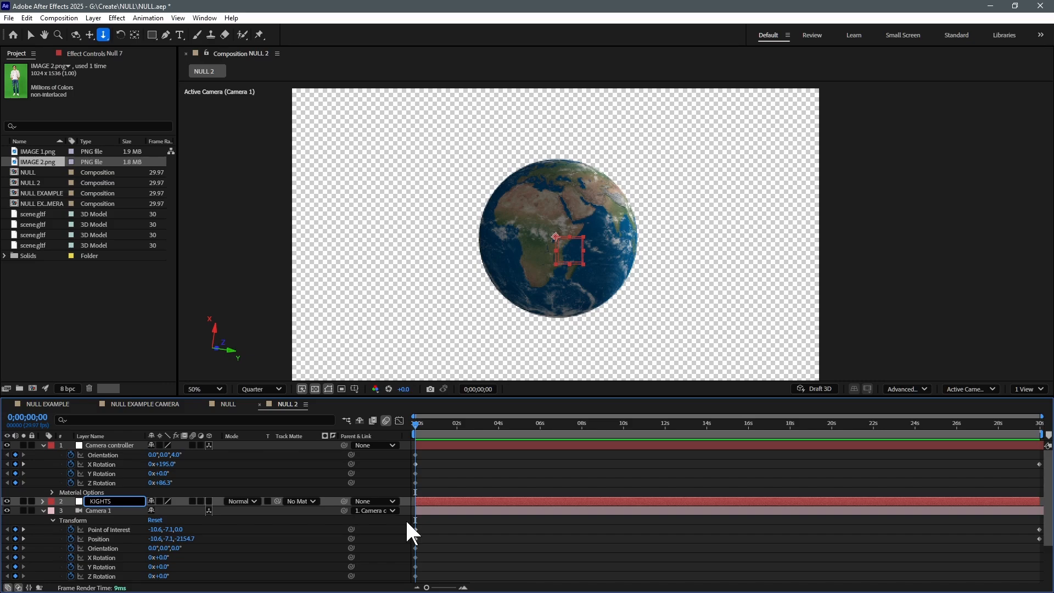
key("Return")
right_click(494, 552)
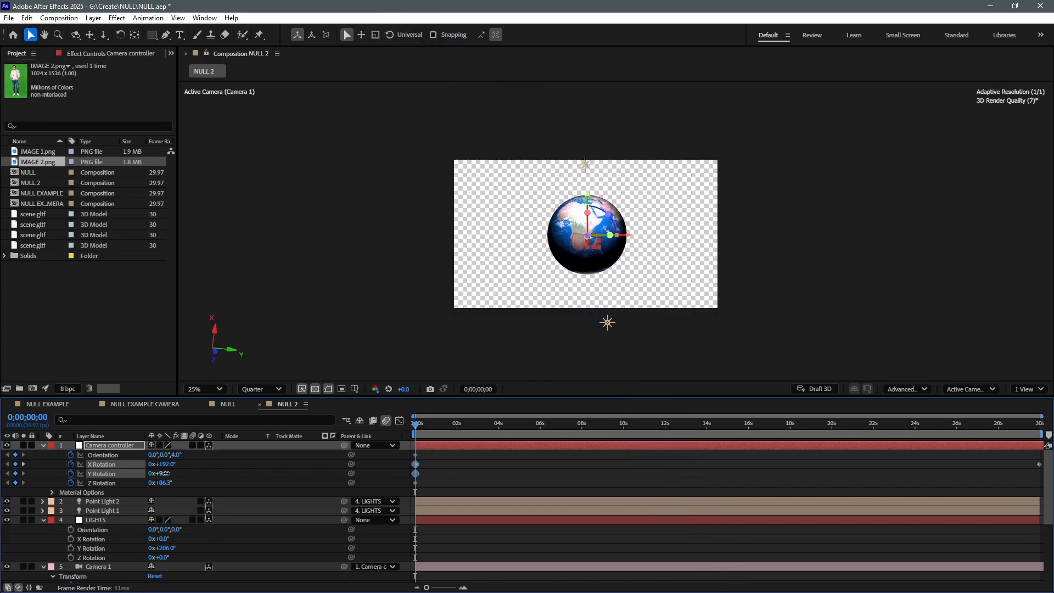
Set the Camera controller's rotation at 0;00;00;00 to X 150.0°, Y -11.0° and Z 81.3°
mouse_move(158, 474)
left_mouse_down()
mouse_move(134, 482)
mouse_move(162, 474)
mouse_move(172, 482)
mouse_move(161, 483)
left_mouse_up()
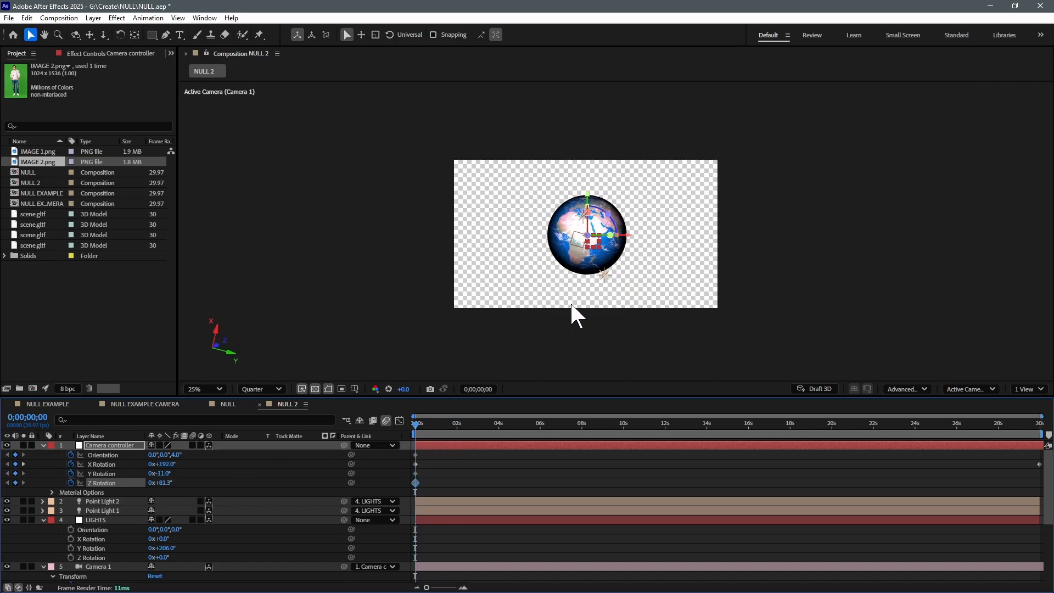
scroll(587, 299, "up", 2)
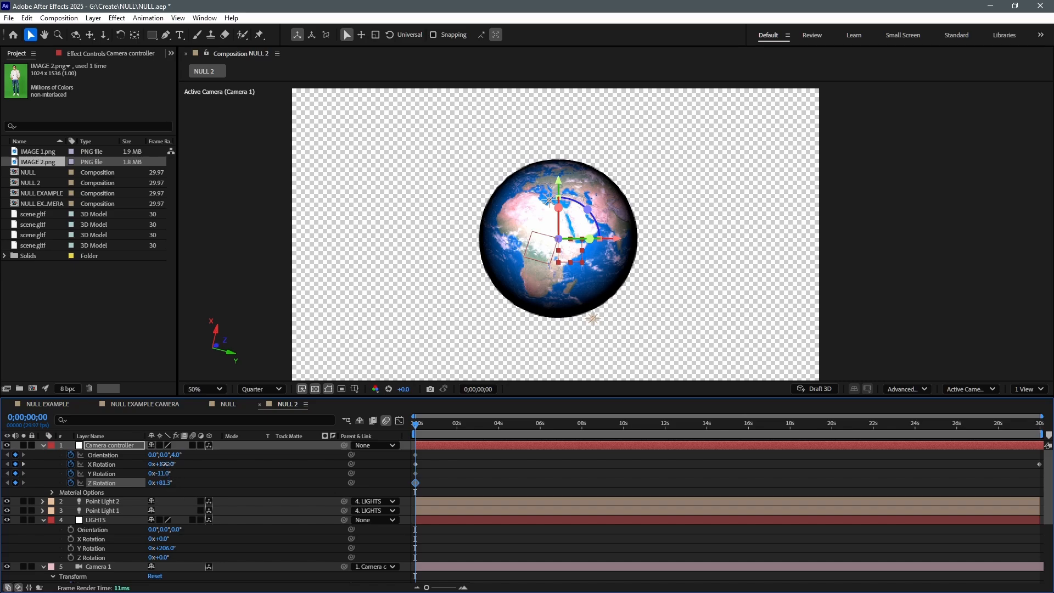
left_click_drag(164, 464, 150, 466)
left_click(146, 465)
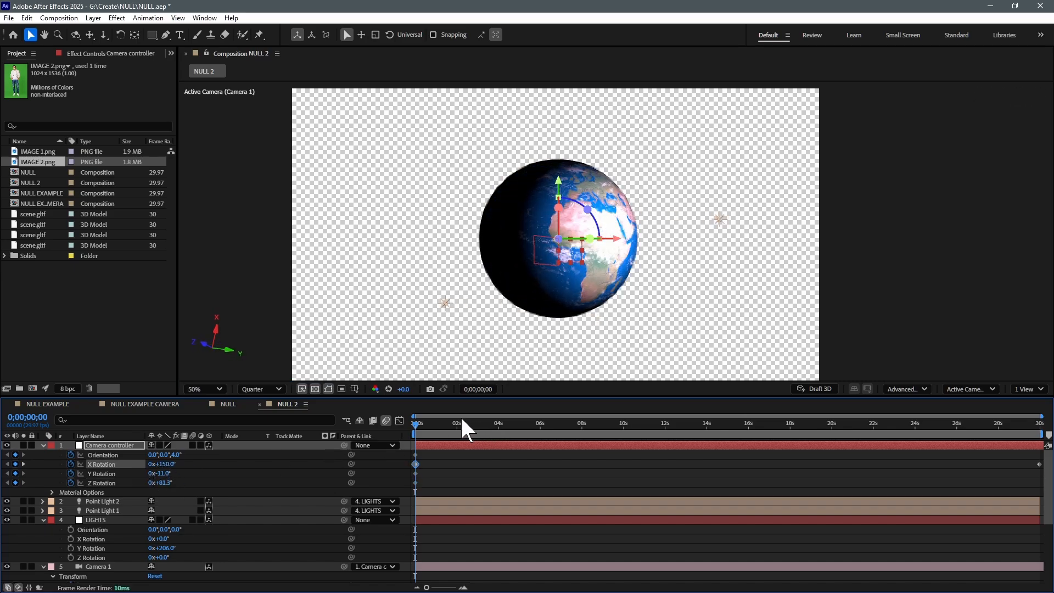
Preview the lit globe animation from the first frame and stop it around 0;00;10;15
left_click_drag(460, 426, 358, 434)
key("space")
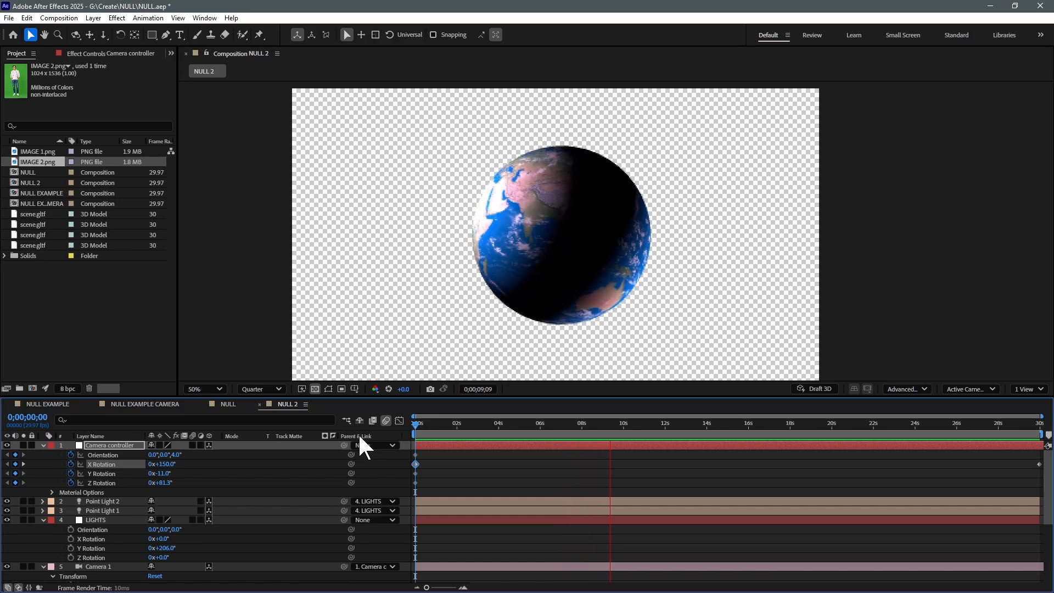
key("space")
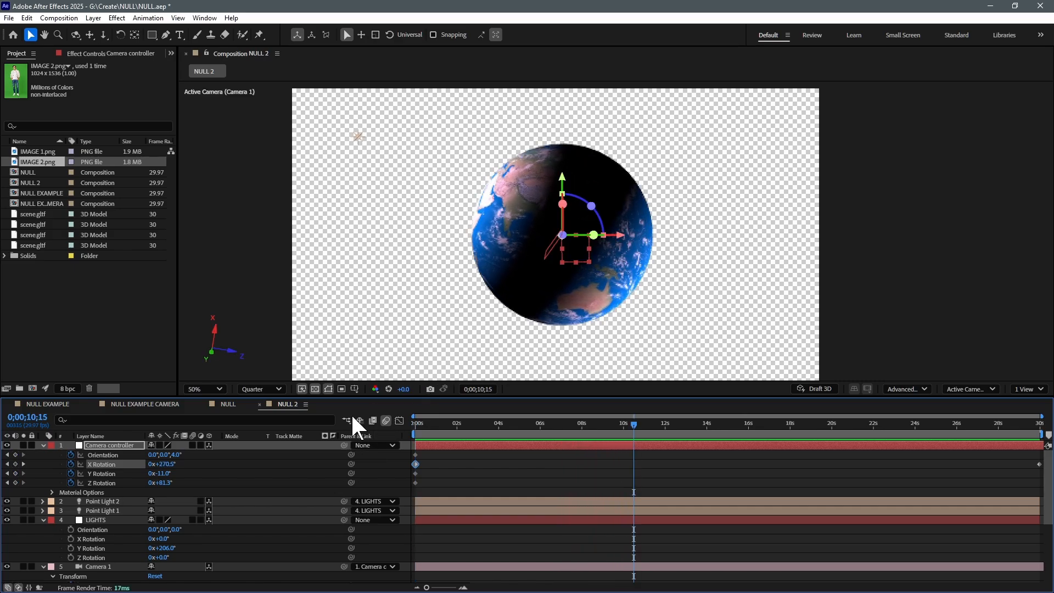
Duplicate Point Light 2 and open the duplicate's light settings
left_click(103, 502)
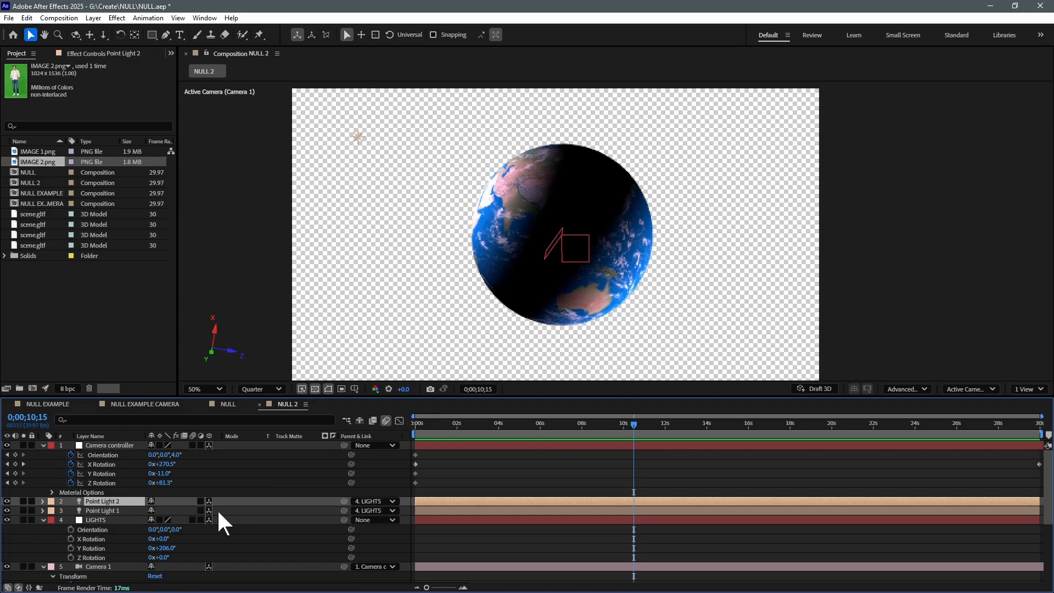
key("ctrl+d")
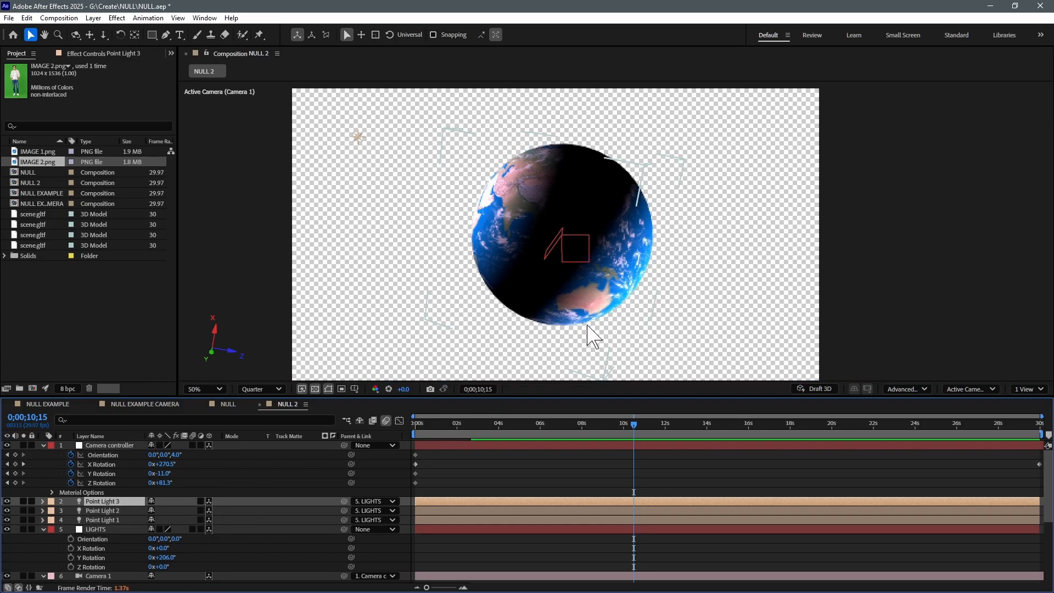
key("ctrl+shift+y")
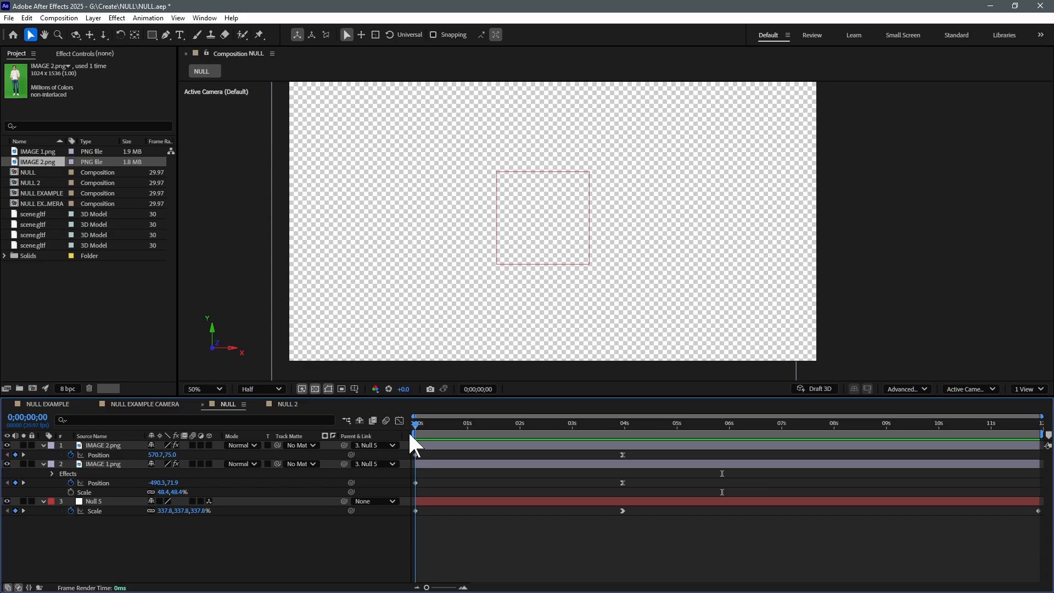
Add another null object to the NULL composition, with the current time at 0;00;04;14
left_click_drag(411, 434, 650, 431)
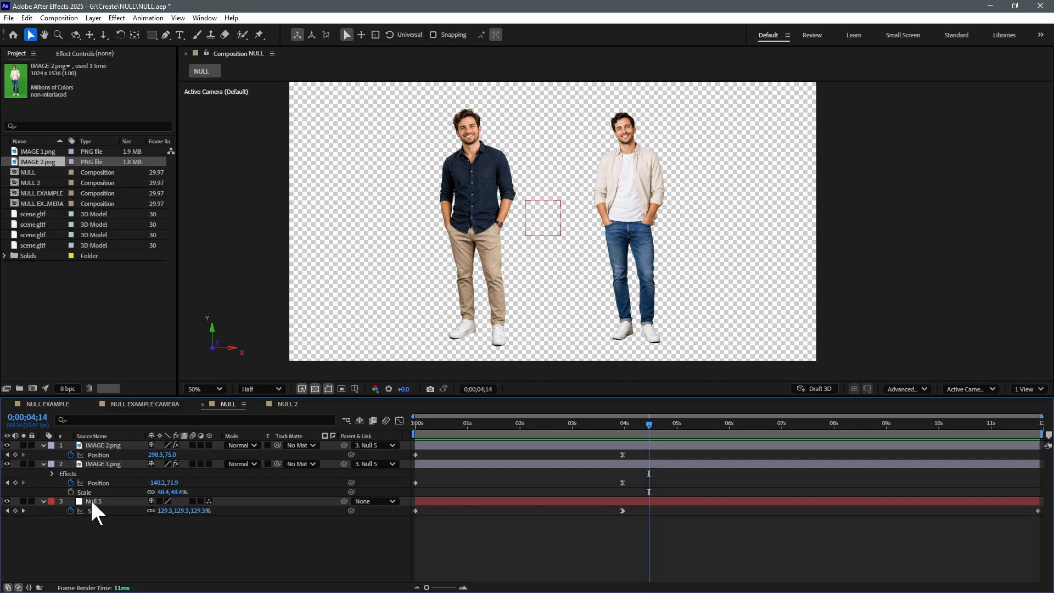
right_click(466, 535)
mouse_move(513, 406)
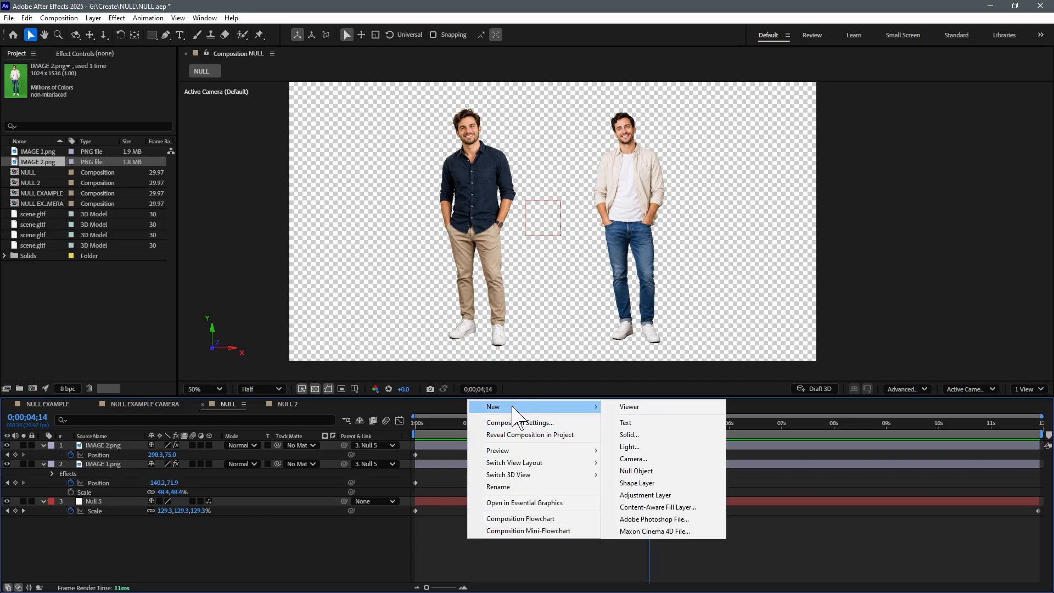
left_click(637, 471)
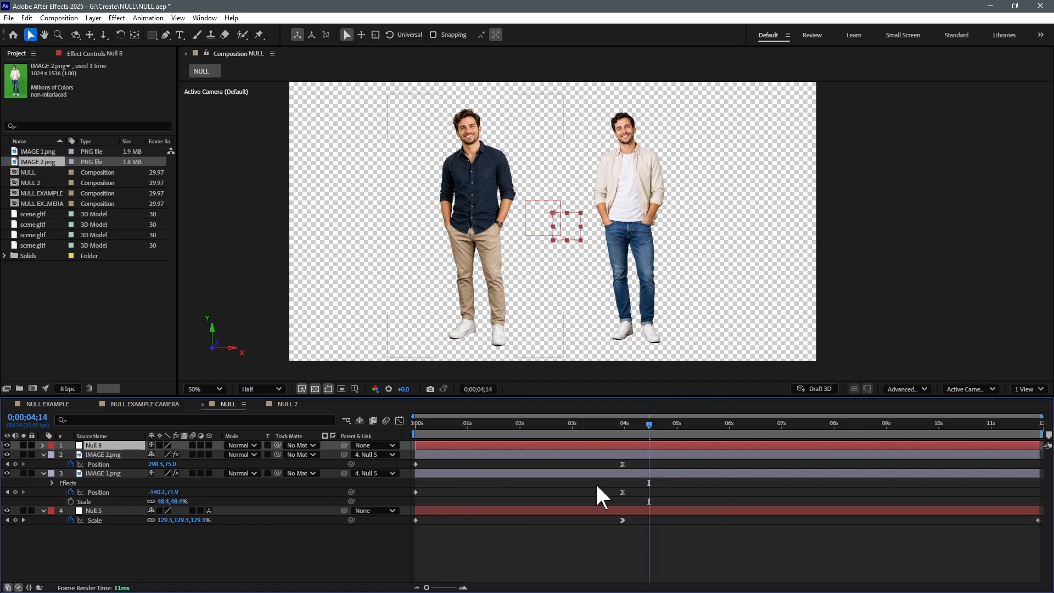
Parent IMAGE 1.png and IMAGE 2.png to the newly added null and preview the animation from the start
left_click(98, 454)
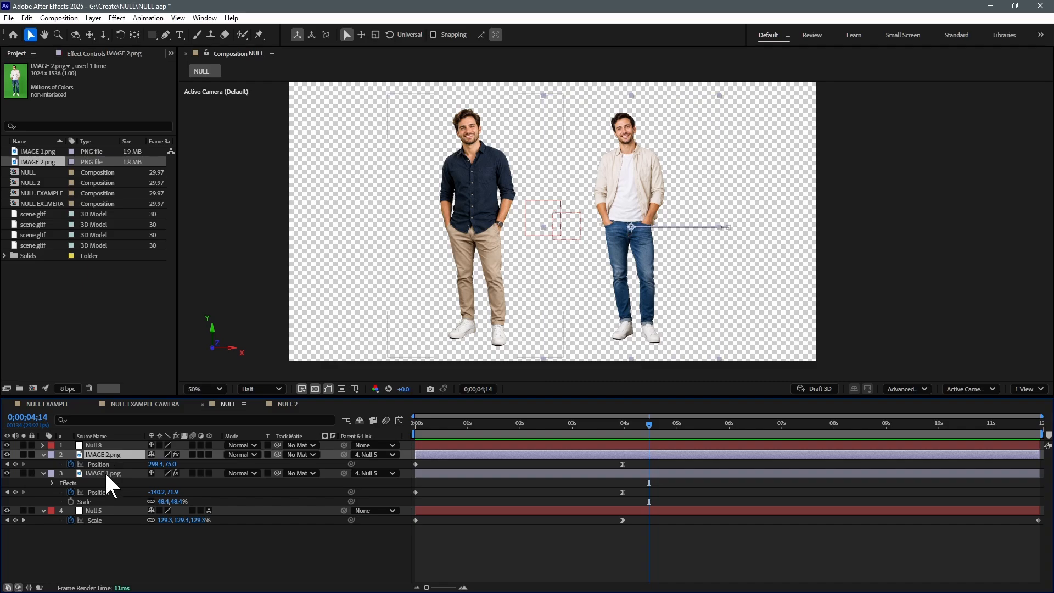
left_click(104, 471, "ctrl")
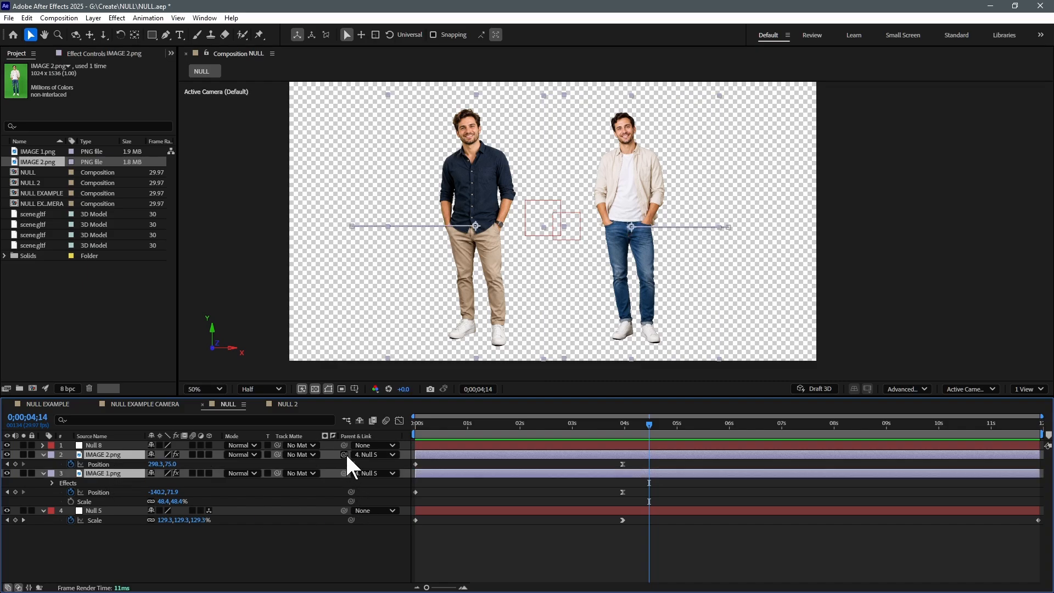
left_click_drag(345, 453, 108, 443)
key("Home")
key("space")
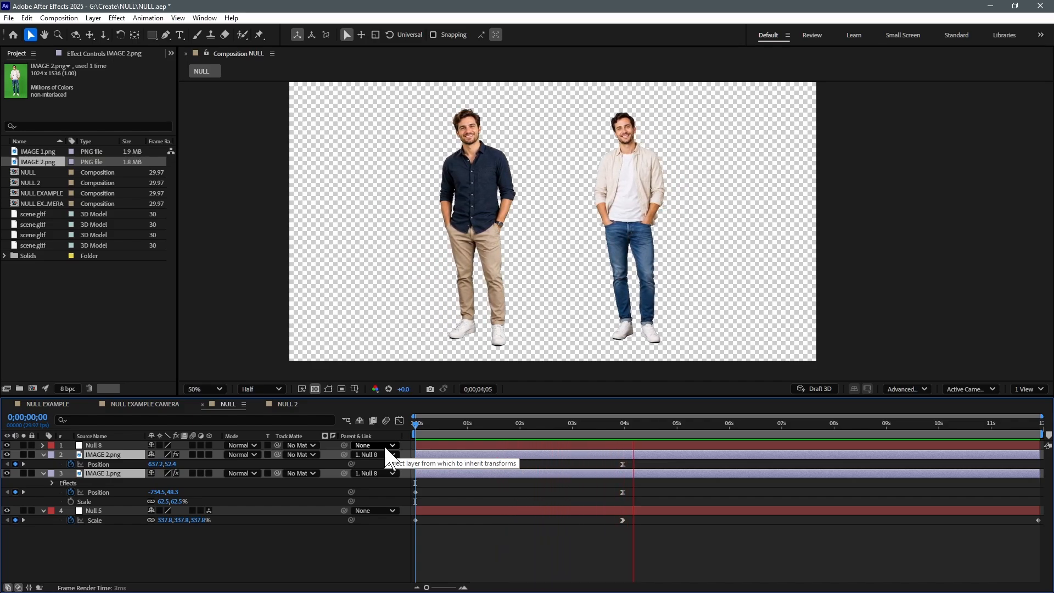
key("space")
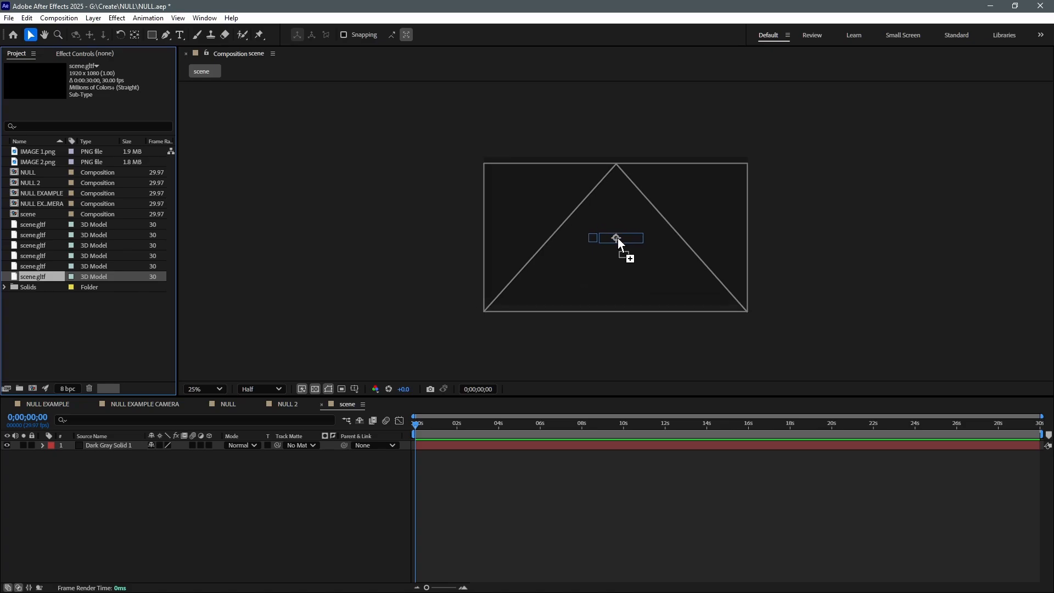
Place the scene.gltf car model in the scene composition and add a camera
left_click(598, 391)
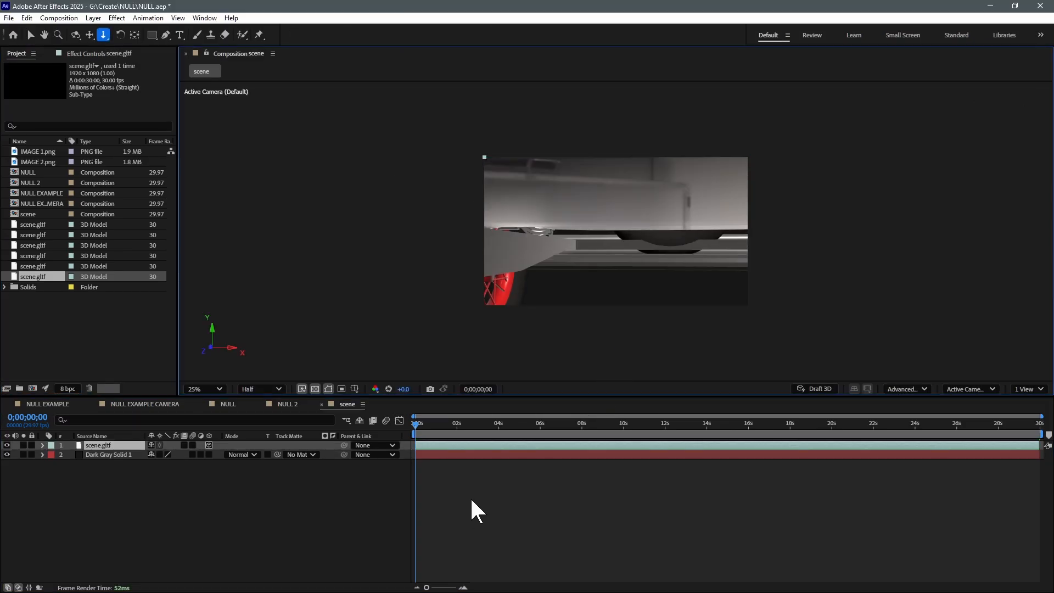
right_click(475, 498)
mouse_move(548, 365)
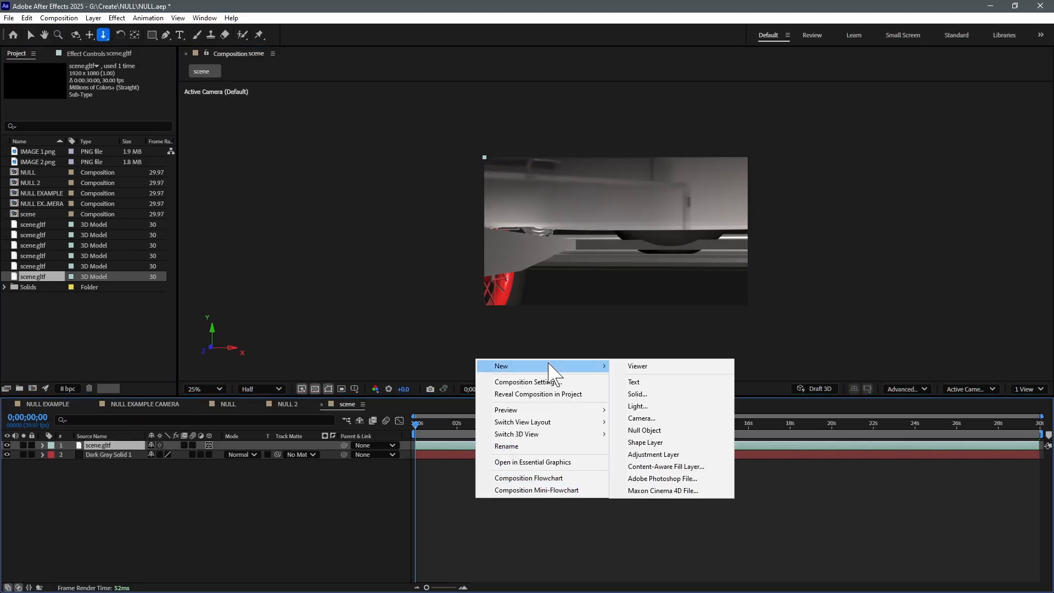
left_click(660, 417)
left_click(664, 413)
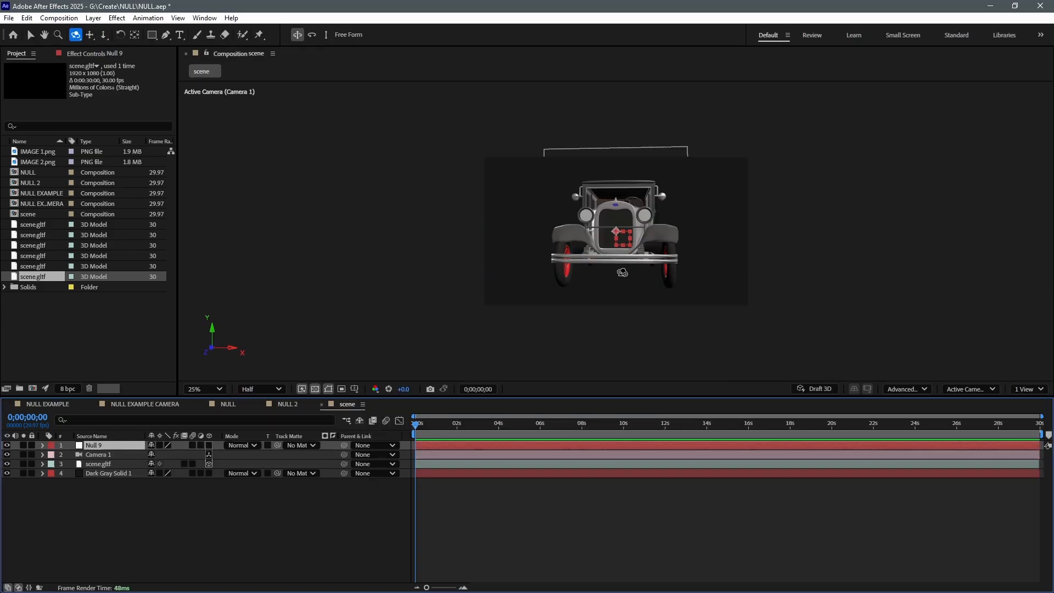
Parent the scene.gltf car model to the null in the scene composition and select that null
scroll(664, 272, "up", 2)
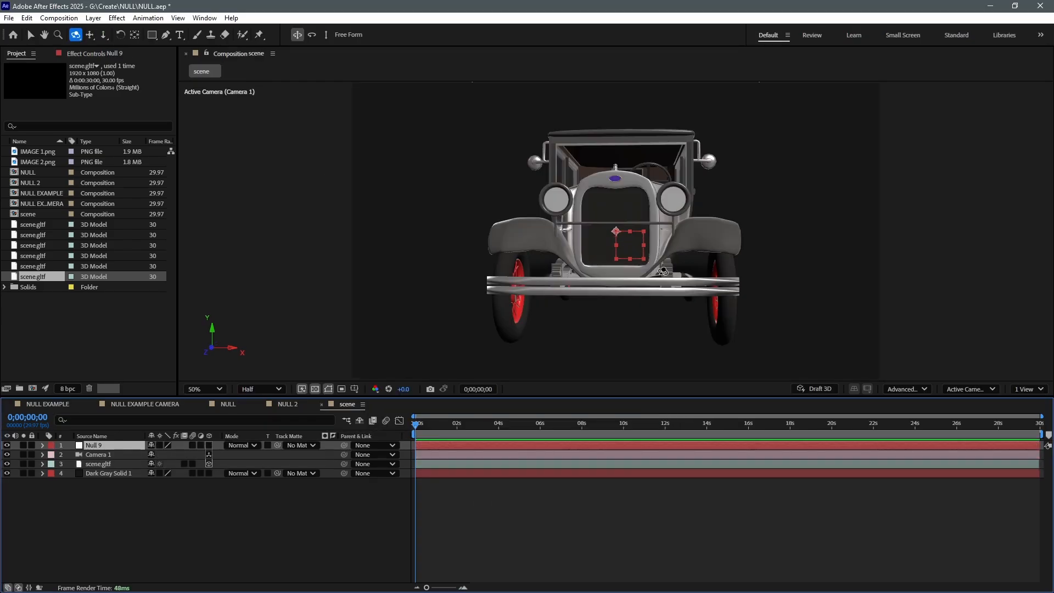
left_click(101, 463)
left_click_drag(343, 463, 100, 444)
left_click(106, 444)
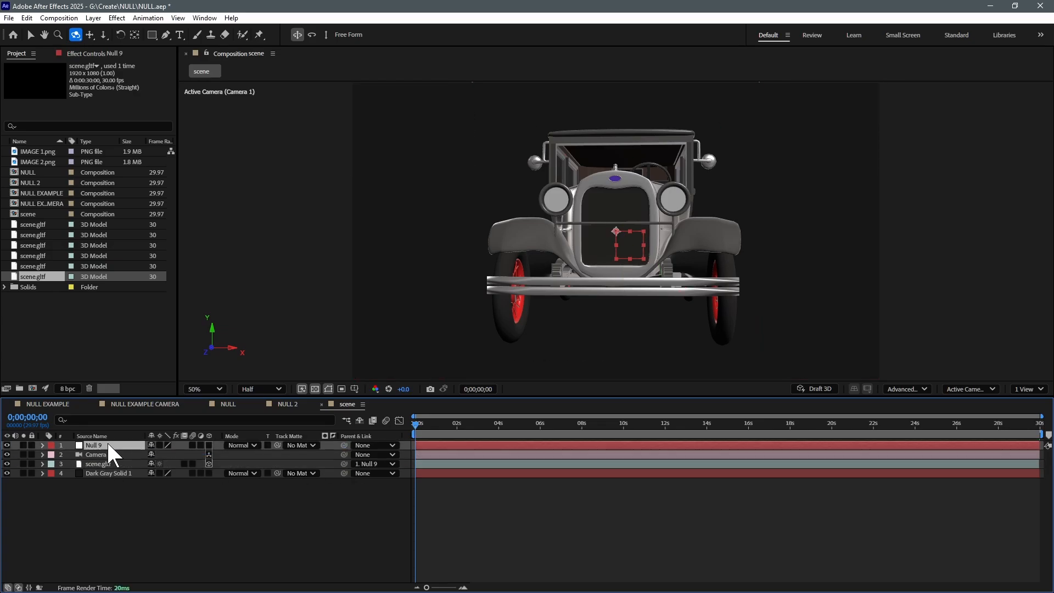
Make the null in the scene composition a 3D layer and keyframe its Y Rotation at 0x+34.0° at the start
key("r")
left_click(208, 445)
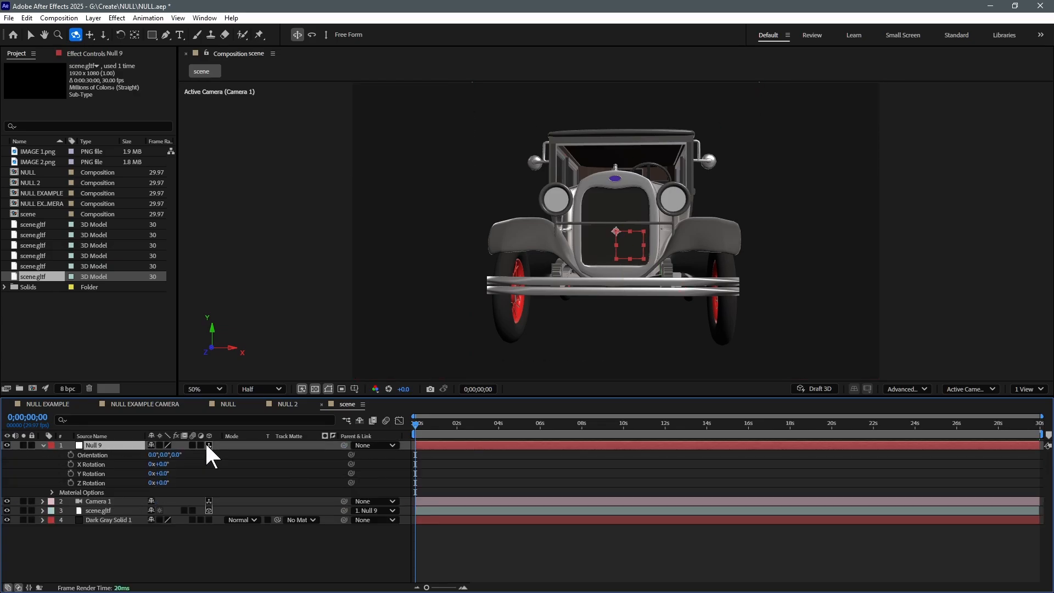
left_click_drag(159, 473, 181, 472)
scroll(538, 330, "down", 1)
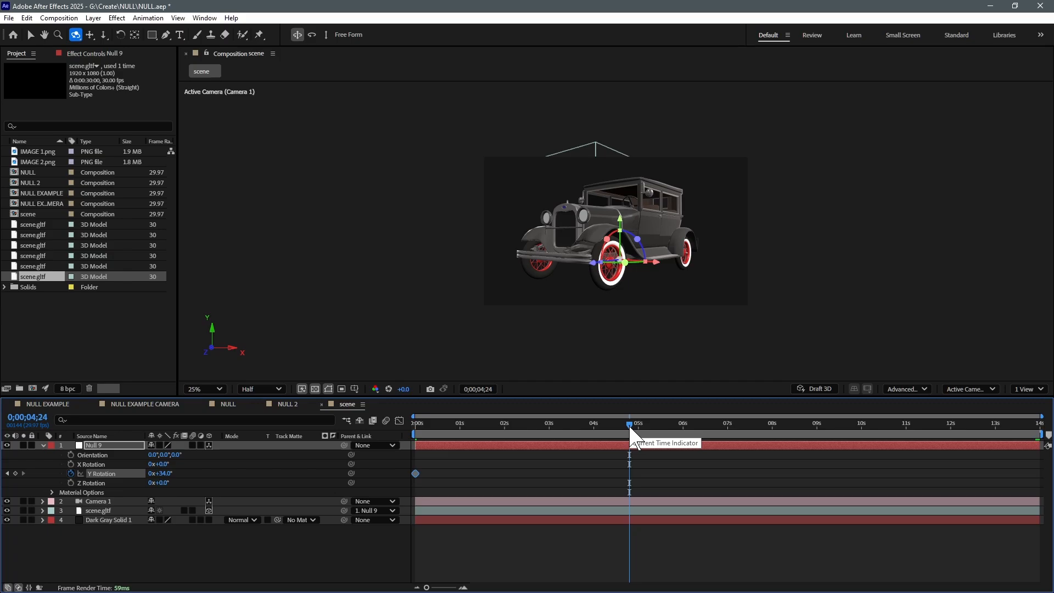
Increase the null's Y Rotation at 0;00;13;29 so the car turns over the composition's length, and return to the start
left_click_drag(579, 431, 1047, 435)
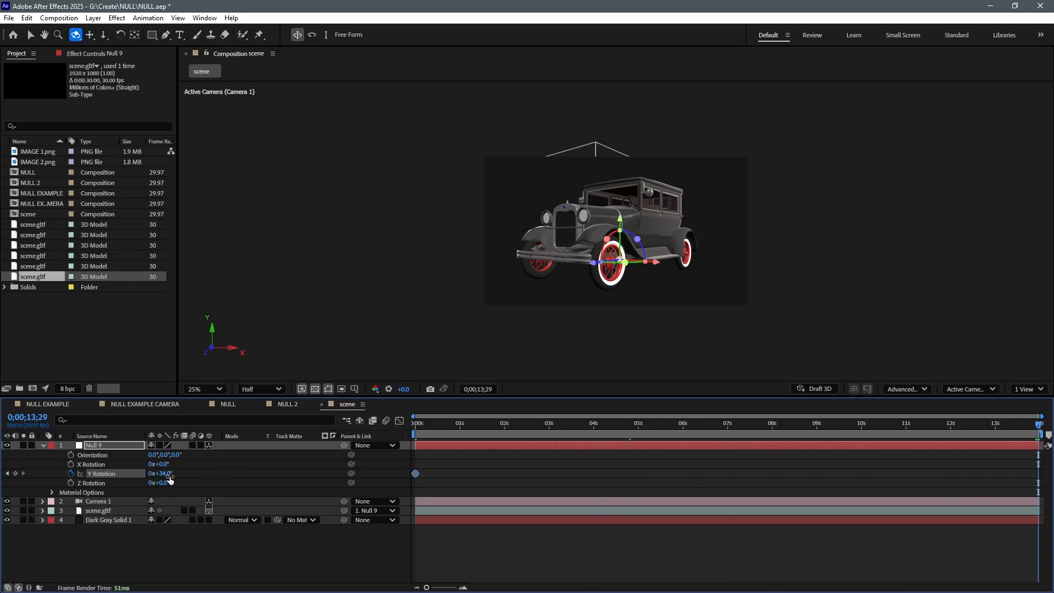
left_click_drag(166, 473, 357, 466)
left_click_drag(426, 430, 348, 433)
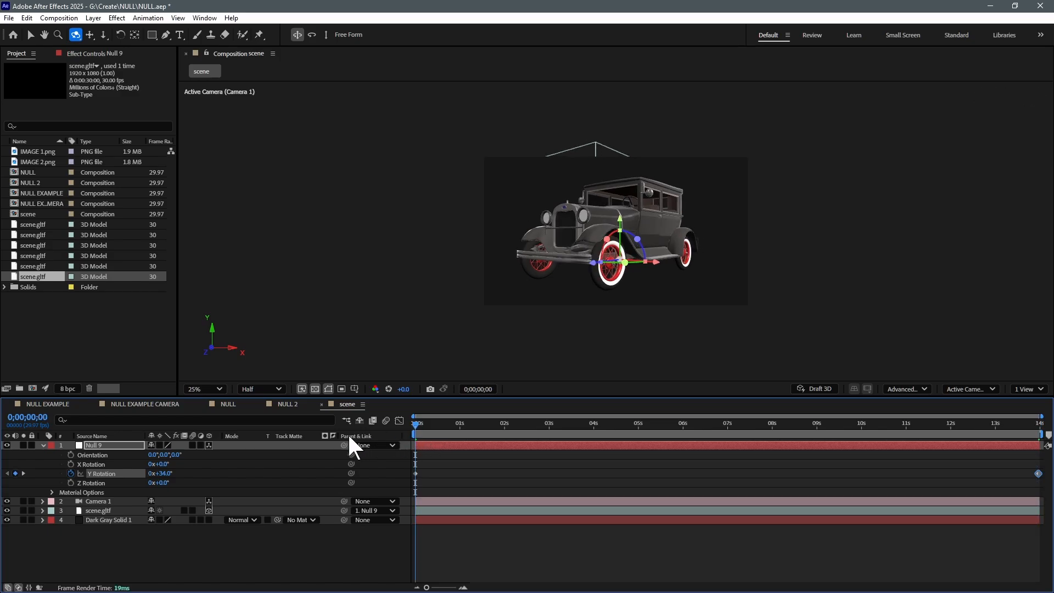
Preview the car's rotation and pull Camera 1 farther back from the car
key("space")
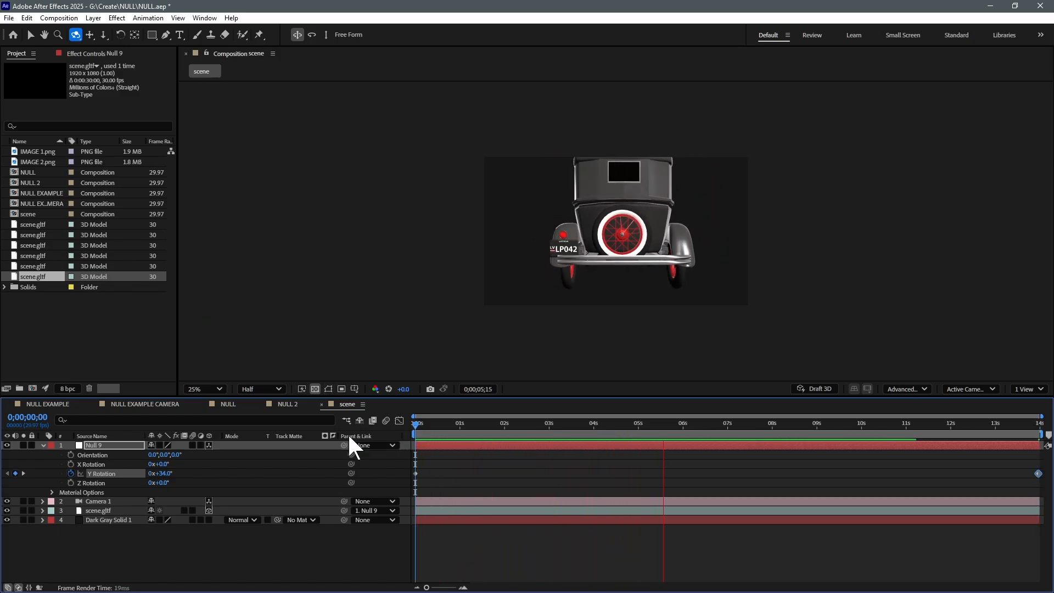
key("space")
left_click(428, 501)
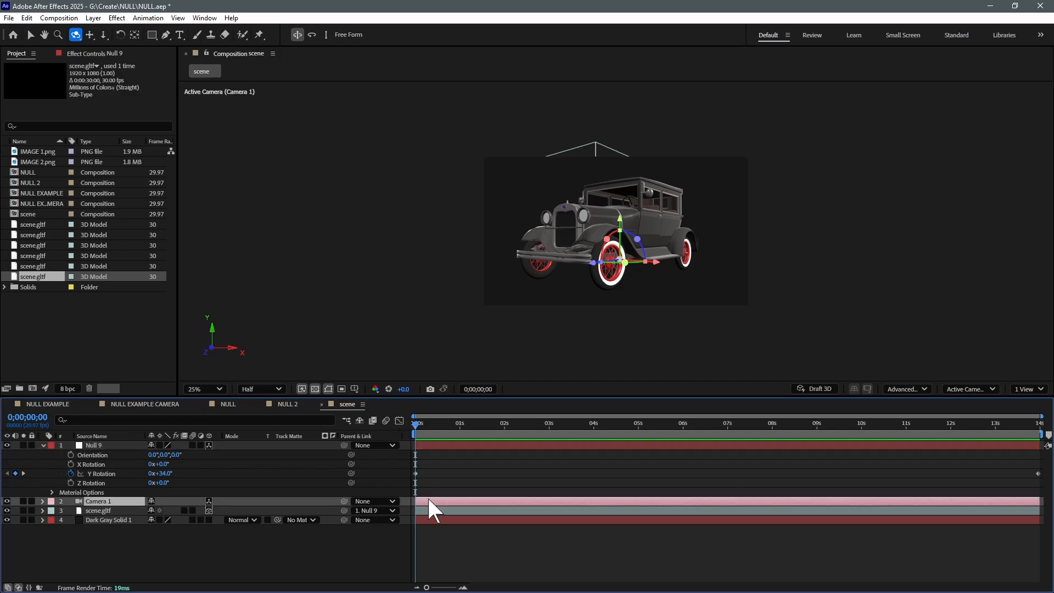
key("3")
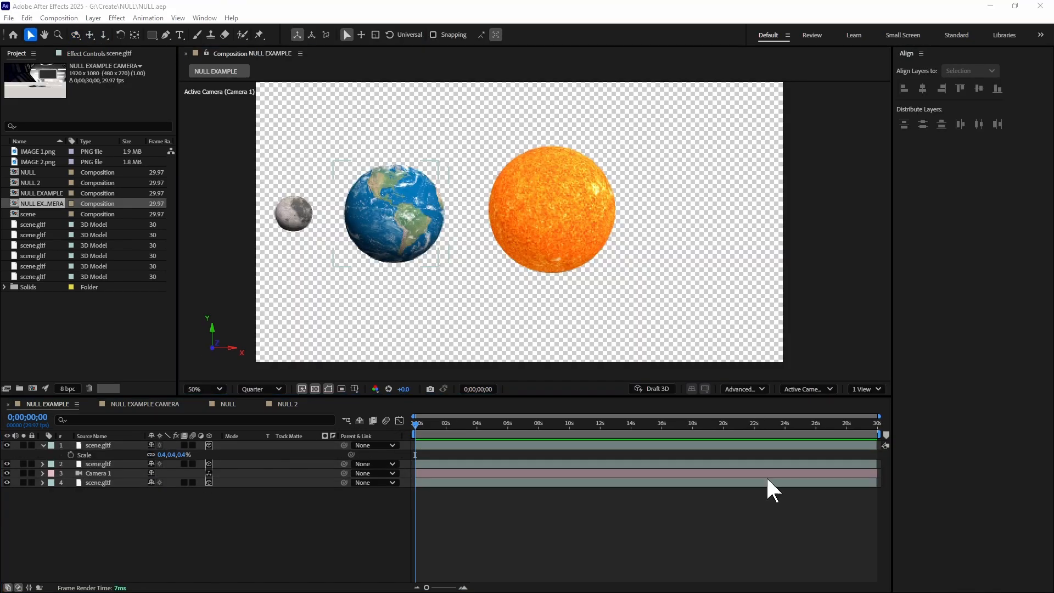
Add a null object to the NULL EXAMPLE composition
right_click(94, 537)
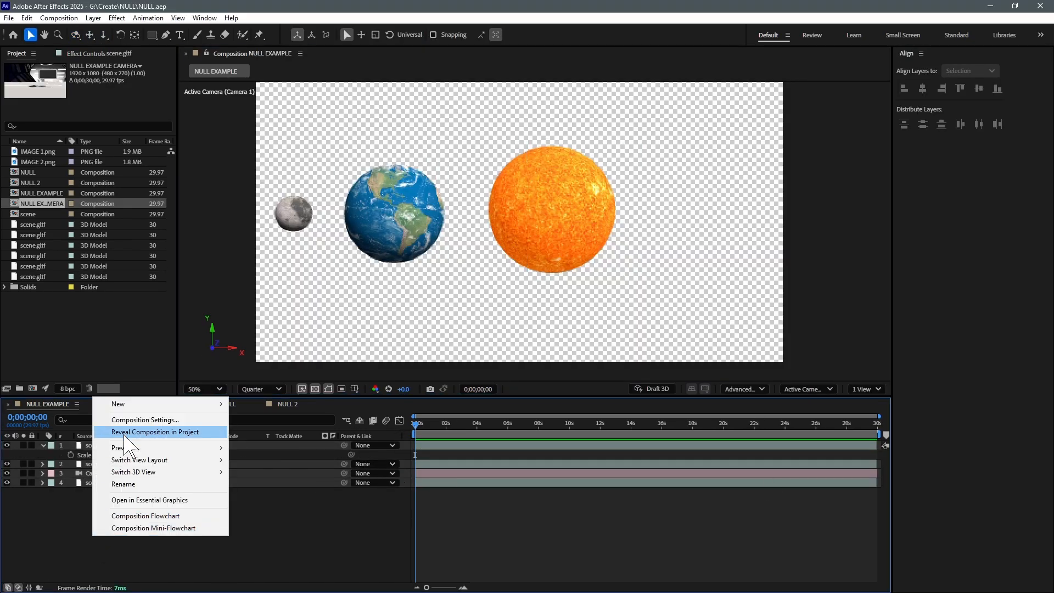
mouse_move(177, 409)
left_click(262, 468)
Rename the moon model's layer Moon and the sun model's layer Sun
left_click(97, 453)
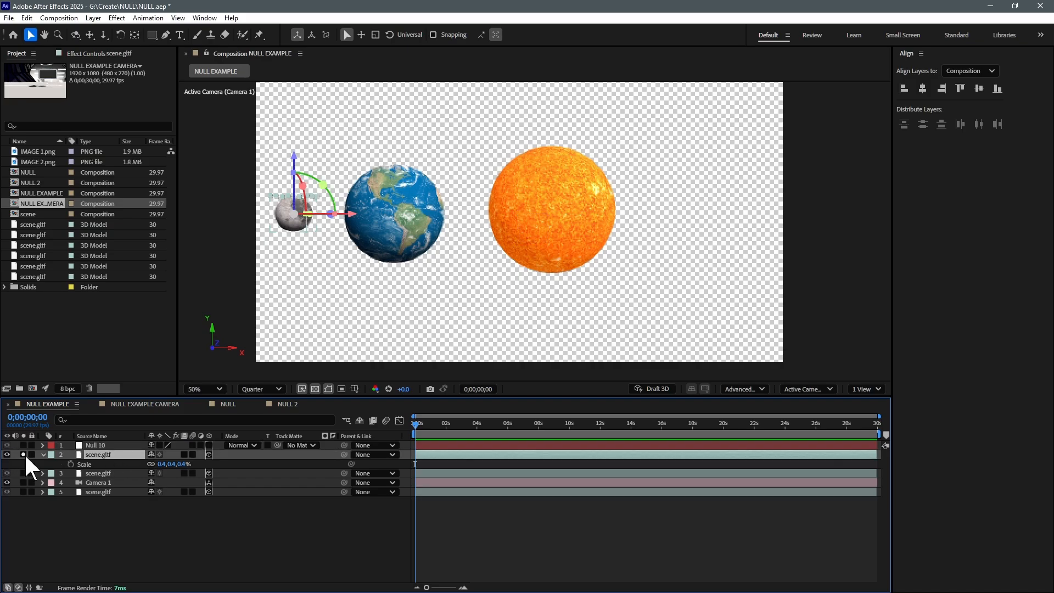
key("Return")
type("Moon")
key("Return")
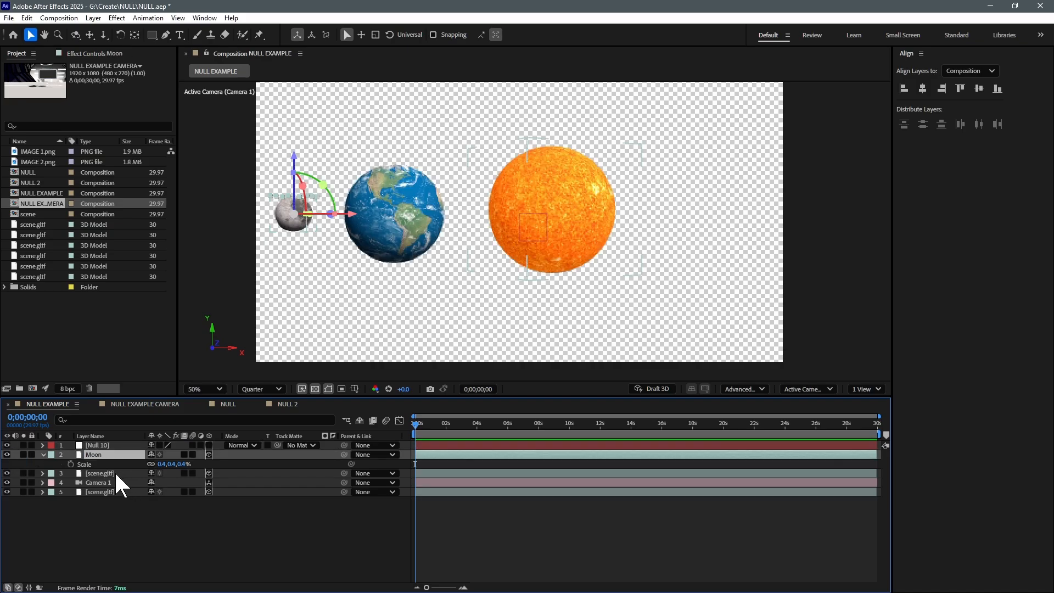
left_click(113, 473)
left_click(24, 472)
left_click(23, 473)
key("Return")
type("Sun")
key("Return")
Move the earth model's layer above Camera 1 and rename it Earth
left_click_drag(93, 492, 96, 478)
key("Return")
type("E")
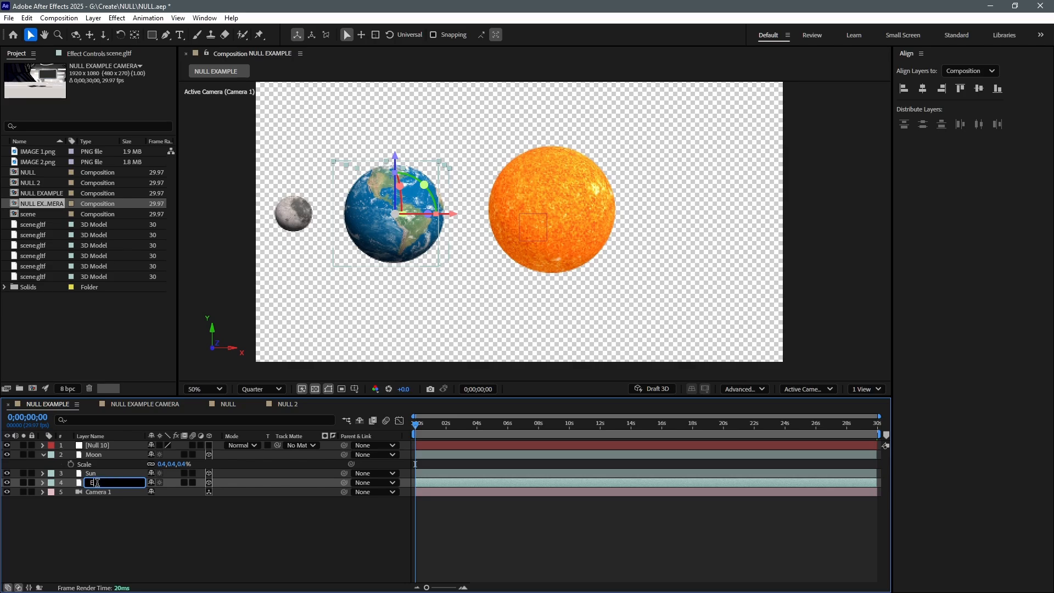
type("arth#")
key("Return")
key("F2")
left_click(111, 483)
key("Return")
type("#")
double_click(119, 481)
type("Earth")
left_click(117, 502)
Position the null over the center of the sun, using the Active Camera and Top views
left_click(66, 447)
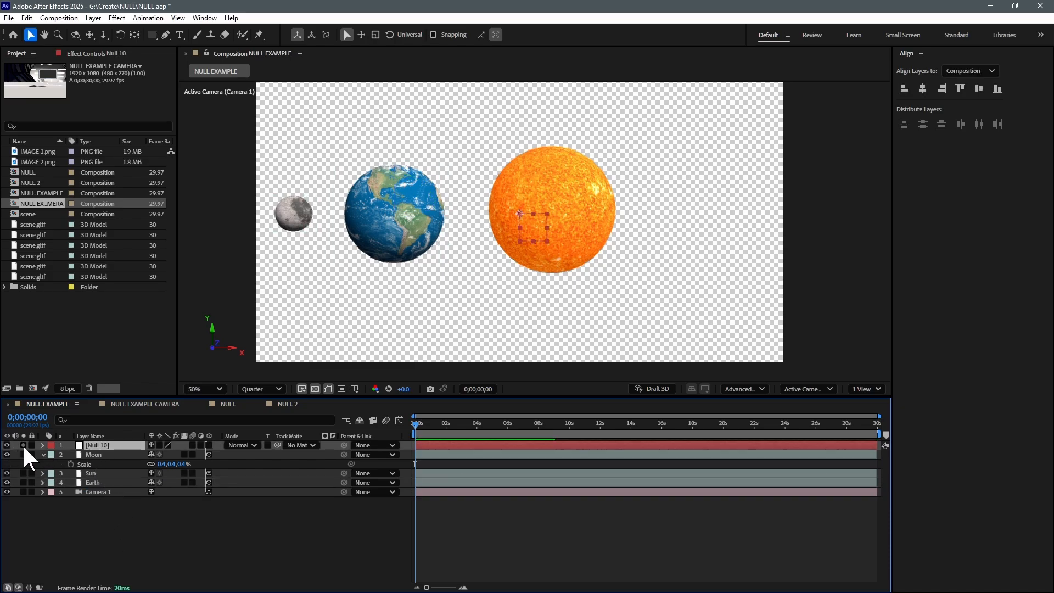
left_click_drag(534, 227, 550, 210)
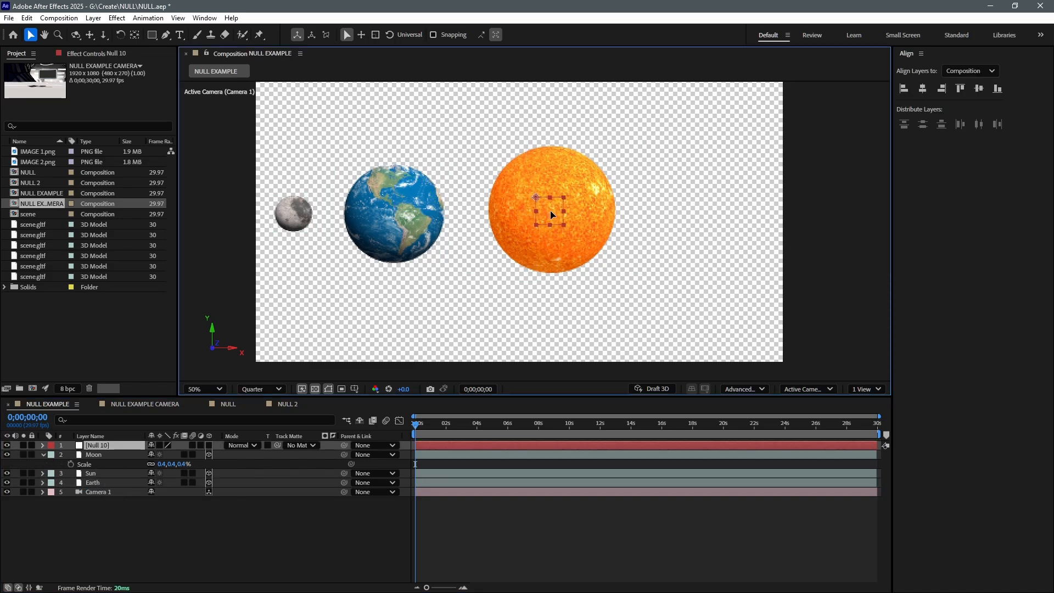
left_click(826, 389)
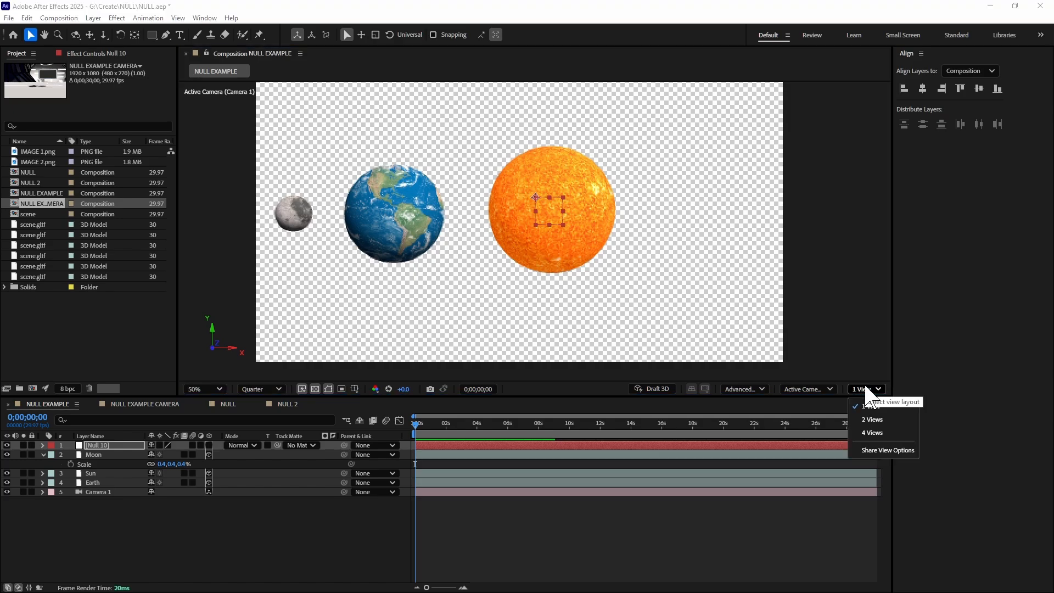
left_click(810, 244)
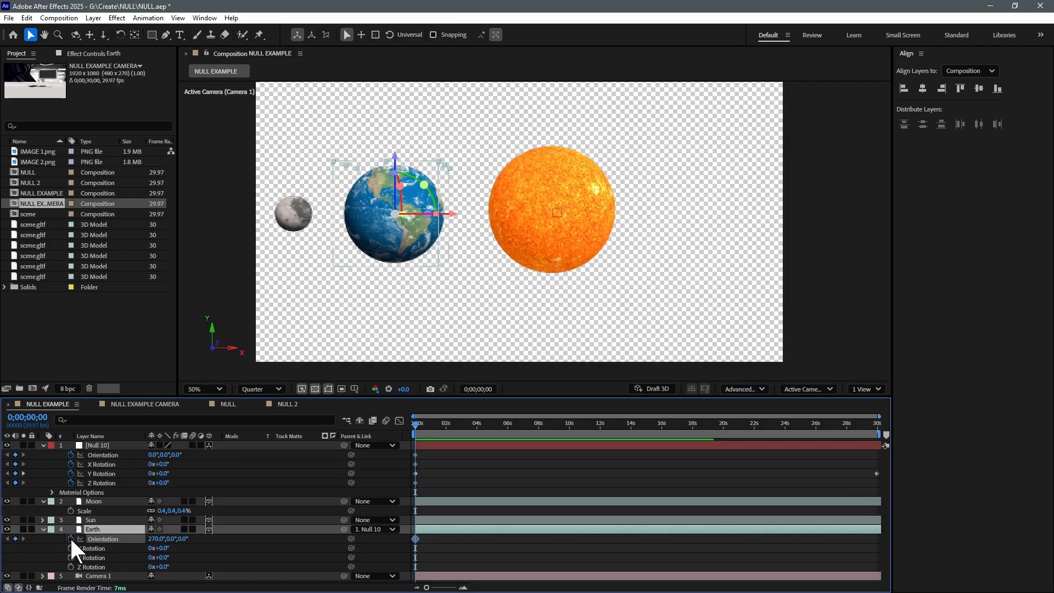
Set Earth's Z Rotation to 1x+23.0° at 0;00;29;29 and preview the orbit from the start
left_click(879, 426)
left_click_drag(162, 566, 260, 571)
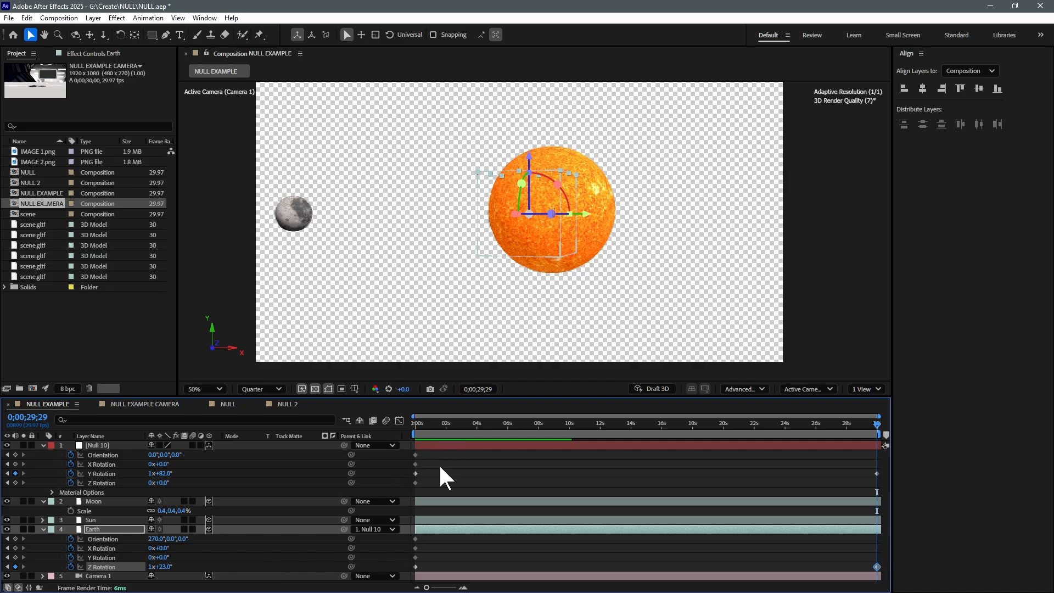
left_click_drag(434, 425, 404, 434)
key("space")
key("space")
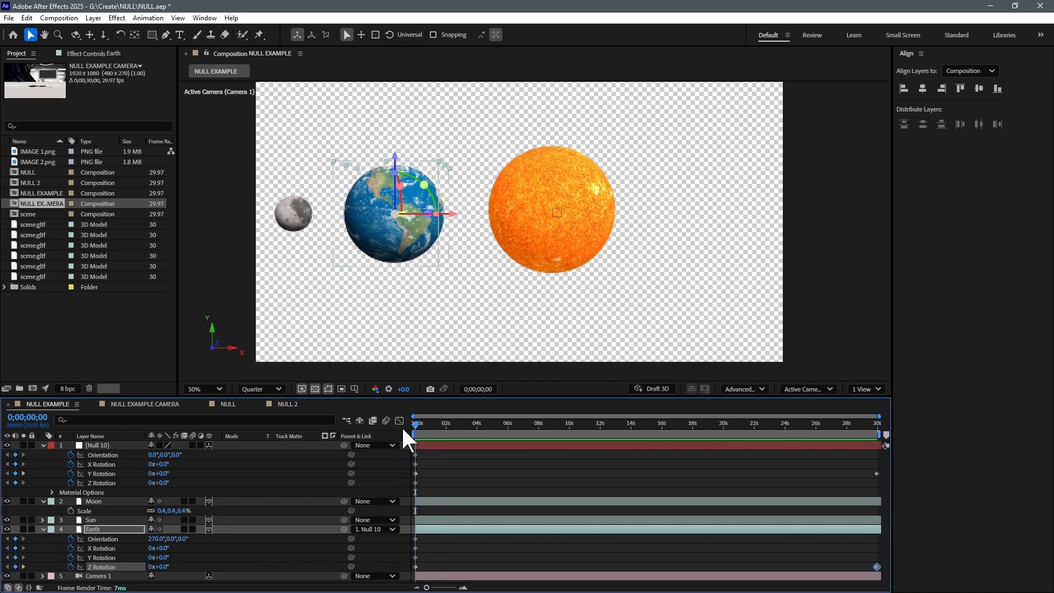
Add a null object above the Moon layer, make it 3D and place it on the moon
left_click(250, 502)
right_click(407, 345)
mouse_move(423, 352)
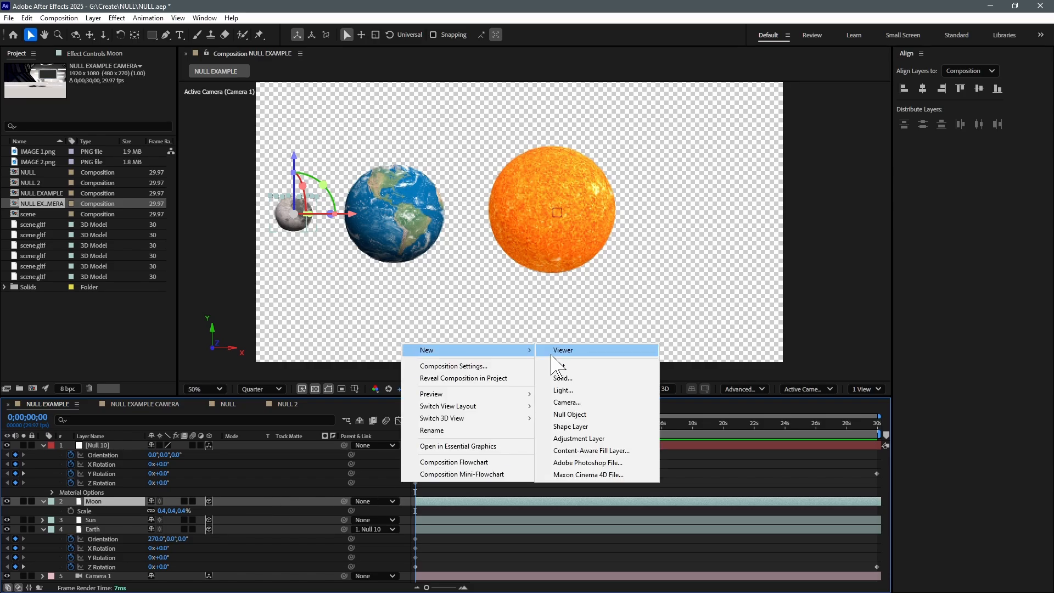
left_click(566, 417)
left_click_drag(528, 230, 306, 227)
left_click(209, 500)
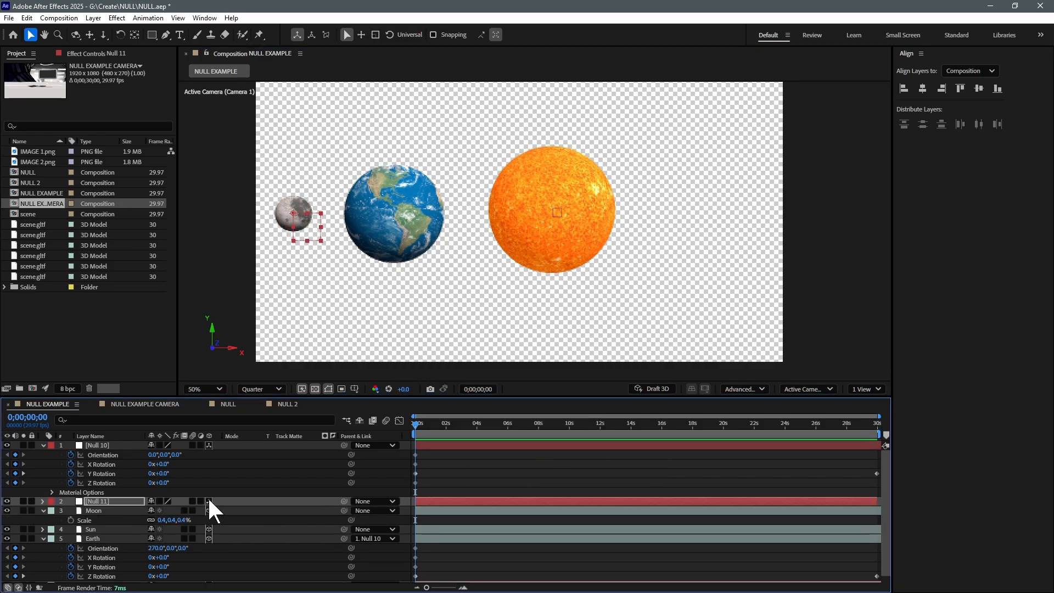
left_click_drag(451, 215, 295, 215)
Check the new null's alignment with the moon in the Top view and return to the Active Camera view
left_click(810, 389)
left_click(828, 244)
scroll(386, 254, "down", 3)
scroll(387, 254, "up", 4)
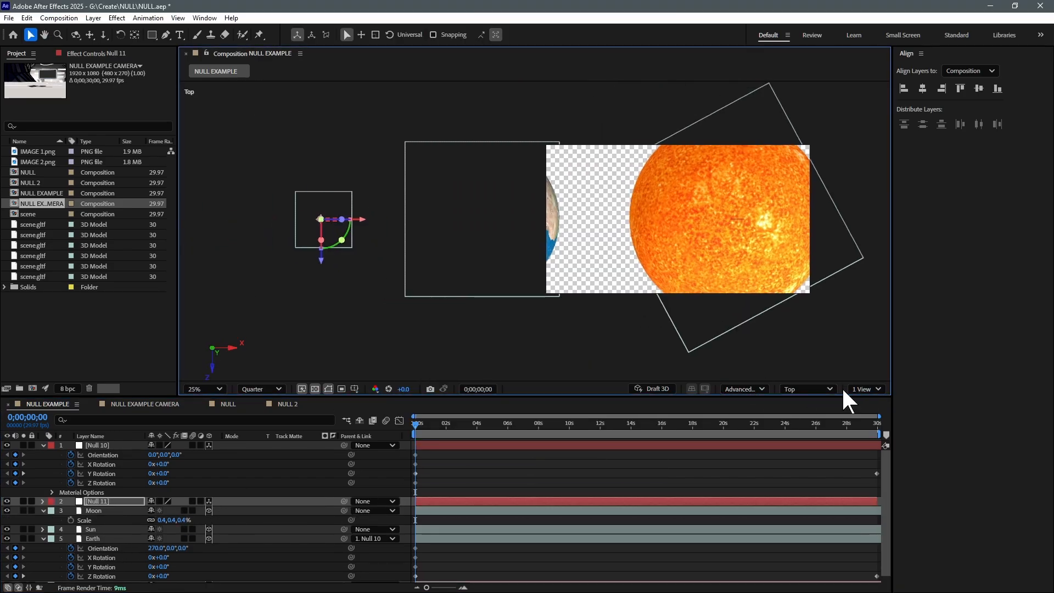
left_click(831, 389)
left_click(822, 169)
Parent the Moon layer to the null on the moon and parent that null to Earth
key("r")
left_click_drag(344, 548, 324, 576)
left_click(95, 547)
left_click(98, 502)
mouse_move(417, 426)
left_mouse_down()
mouse_move(642, 430)
mouse_move(413, 439)
left_mouse_up()
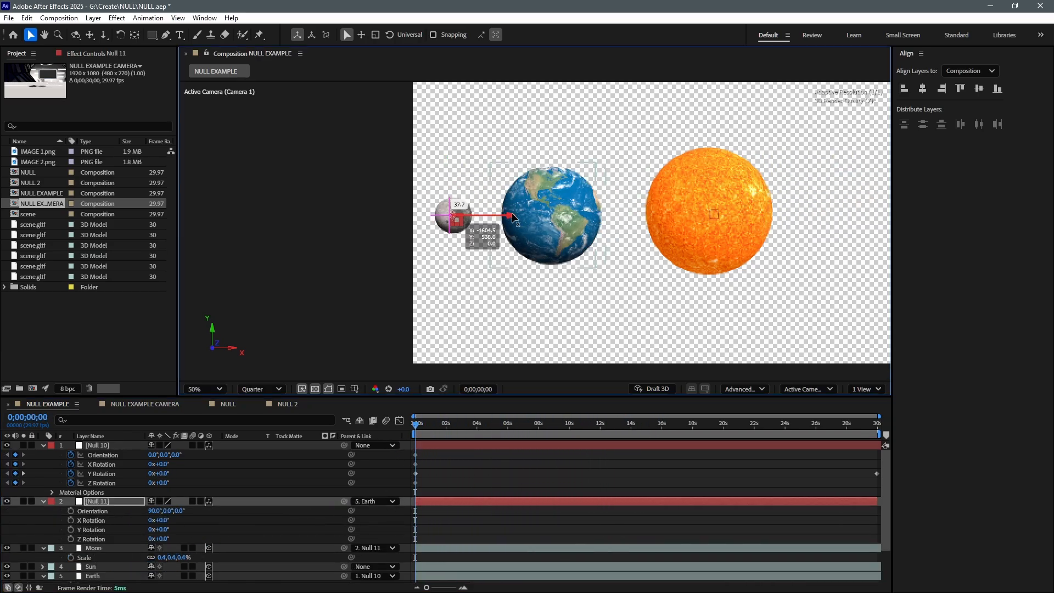
Show the null's and Moon's Scale properties and reduce Moon's scale to 0.3%
key("s")
key("ctrl+z")
left_click_drag(123, 518, 159, 530)
left_click(122, 548)
key("s")
Scrub through the timeline and preview the moon and earth orbiting the sun from the start
left_click_drag(417, 426, 728, 425)
middle_click(703, 326)
left_click_drag(703, 326, 544, 331)
left_click_drag(727, 425, 352, 424)
key("space")
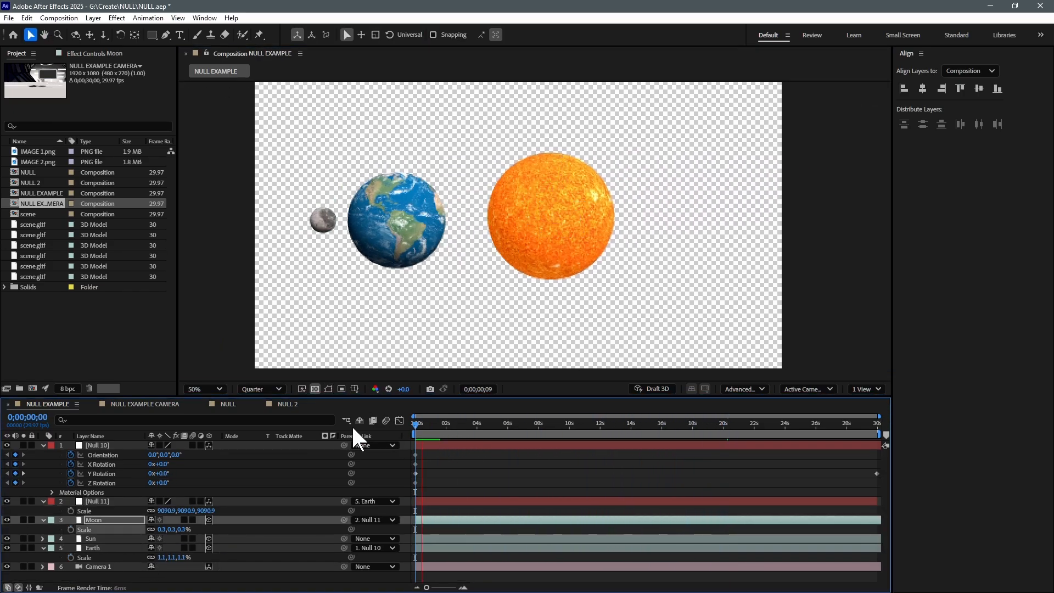
key("space")
Keyframe the Sun layer's rotation at the start, increase its Z Rotation at the last frame and preview the animation
left_click(429, 446)
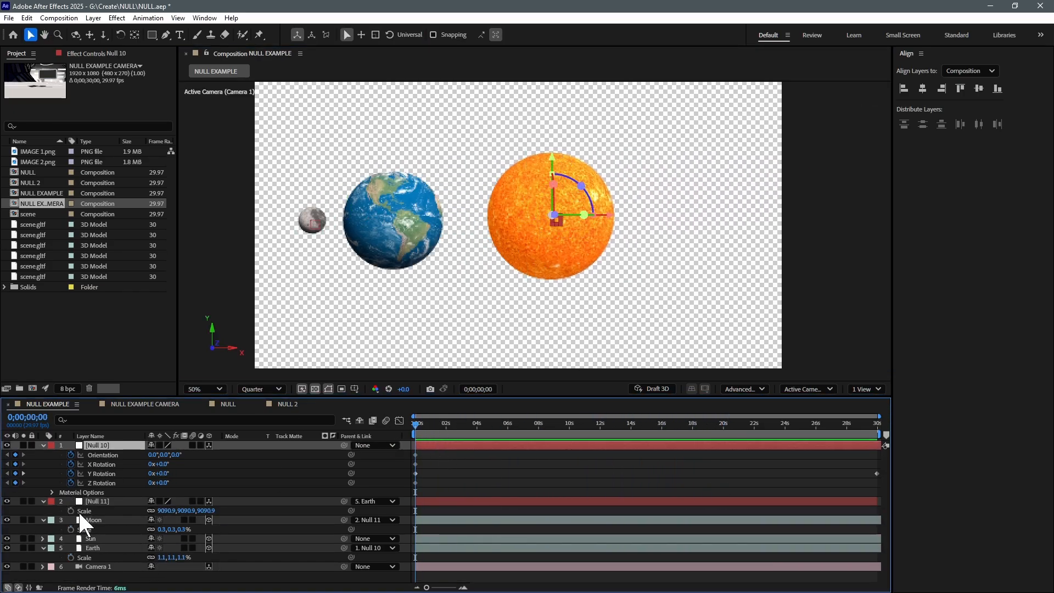
left_click(95, 539)
key("alt+shift+r")
scroll(419, 496, "down", 3)
key("End")
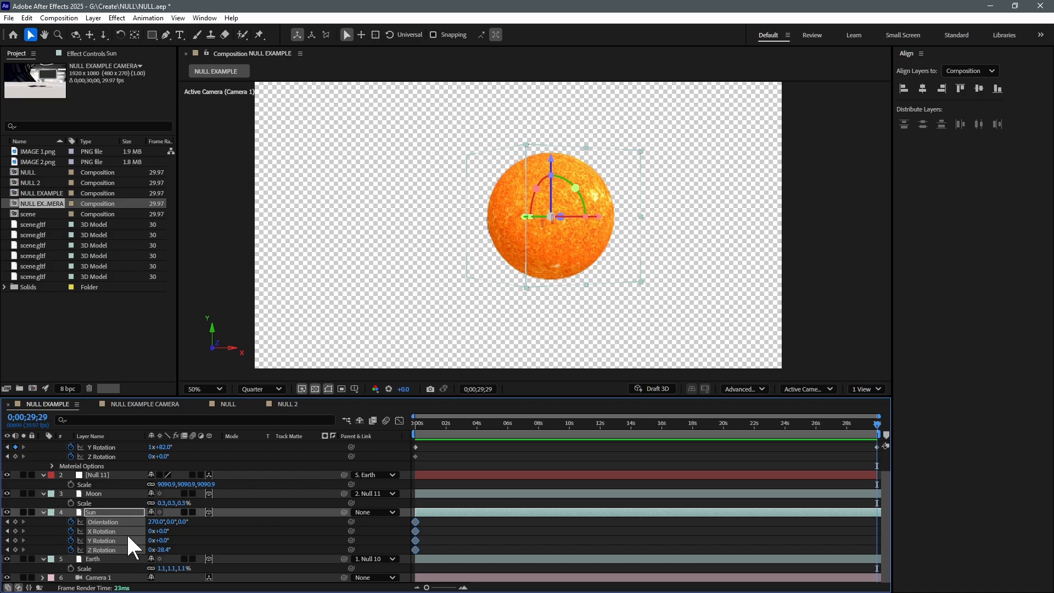
left_click_drag(164, 541, 189, 541)
key("ctrl+z")
left_click_drag(166, 549, 259, 545)
key("space")
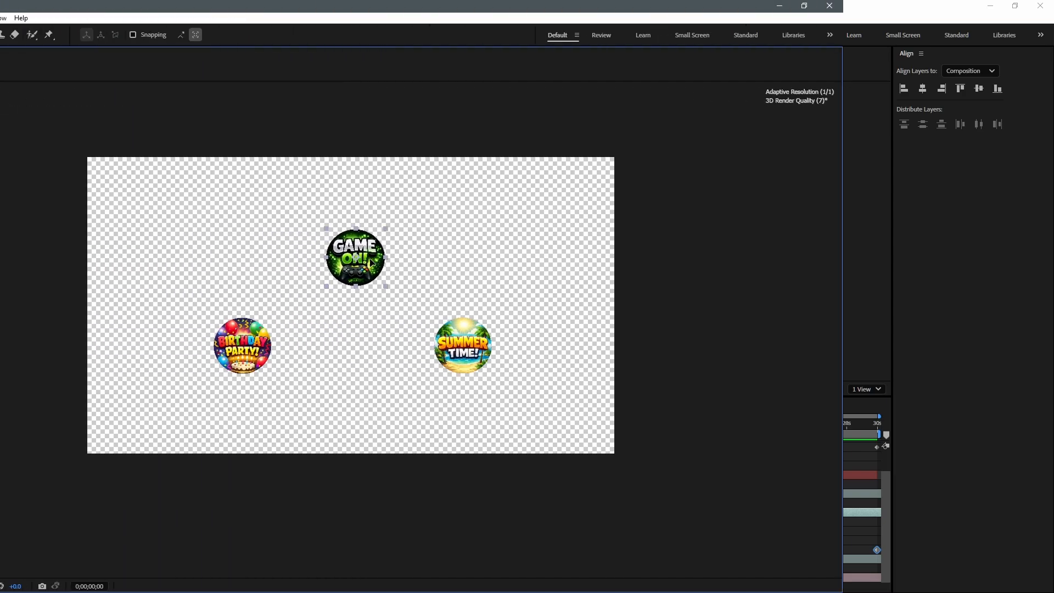
Position the Game On, Birthday Party and Summer Time badges in a triangle around the center of Comp 2
left_click_drag(680, 341, 641, 380)
left_click_drag(576, 251, 581, 240)
left_click_drag(633, 384, 639, 379)
key("grave")
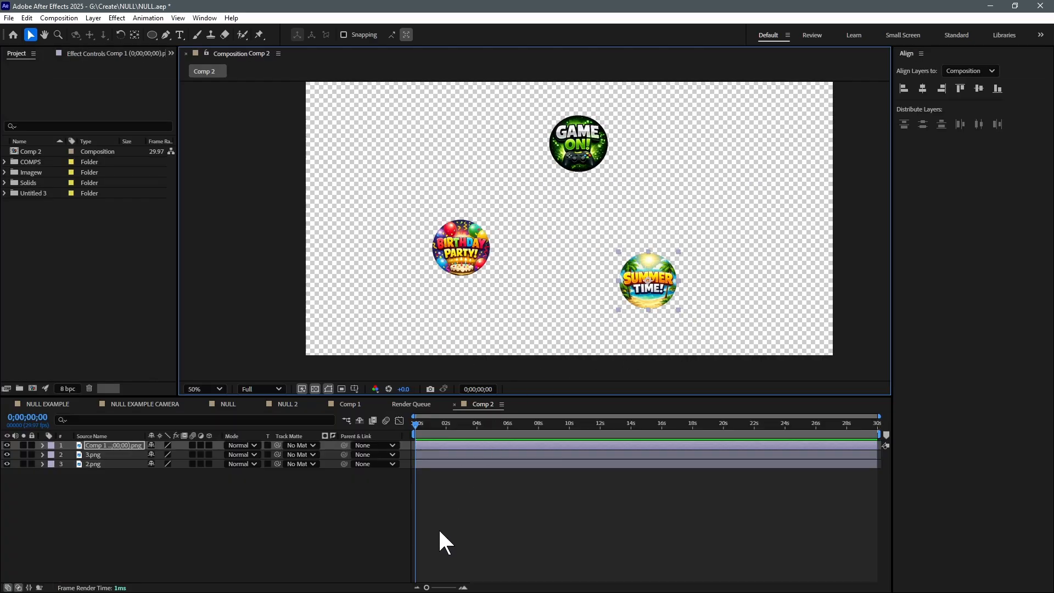
Add a null object to Comp 2 and parent the three badge image layers to it
right_click(455, 517)
mouse_move(524, 387)
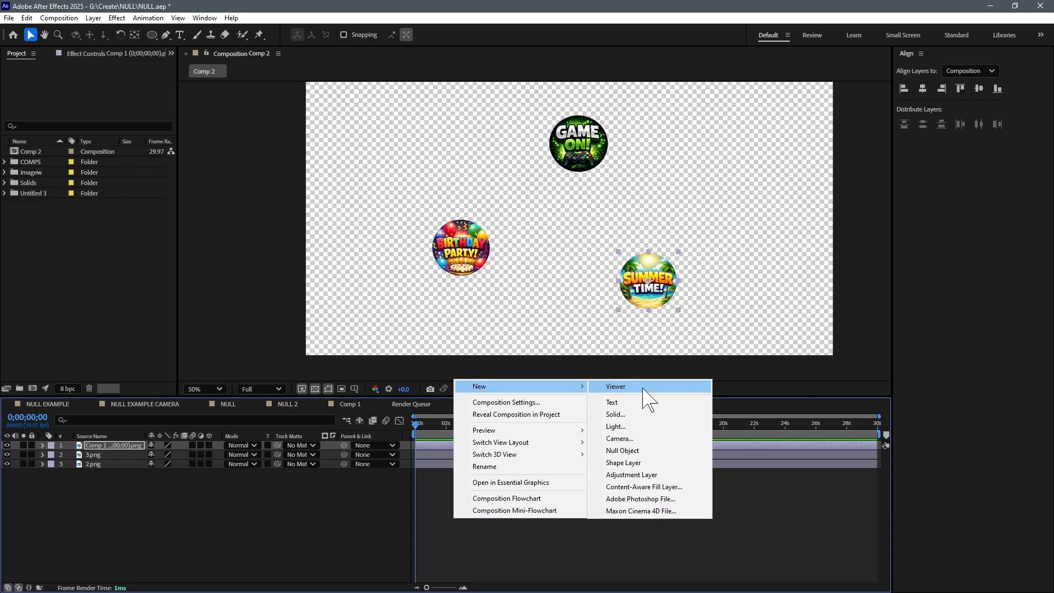
left_click(685, 453)
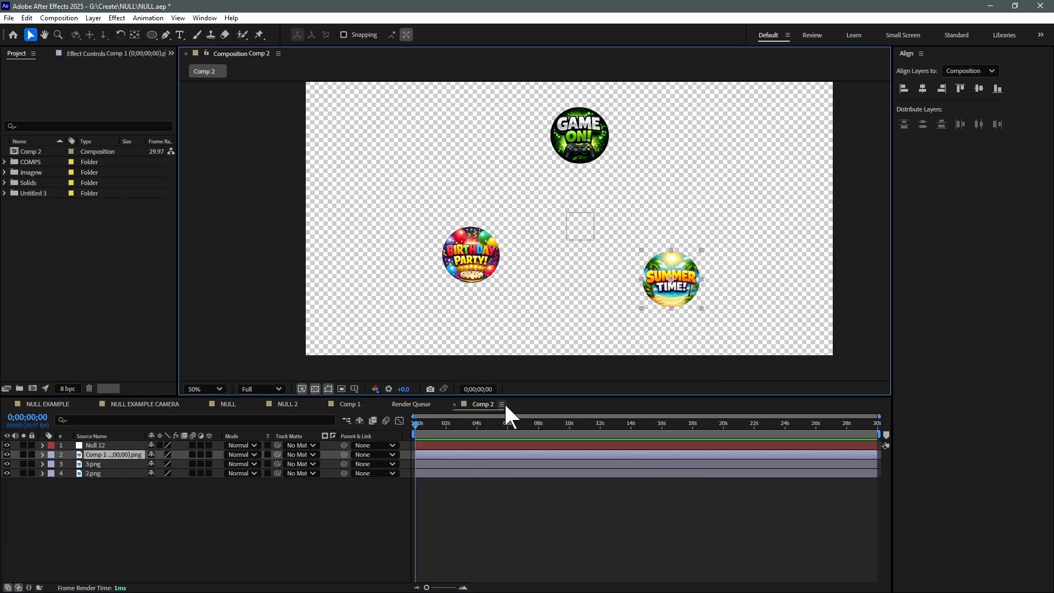
left_click(477, 269, "shift")
left_click(581, 136, "shift")
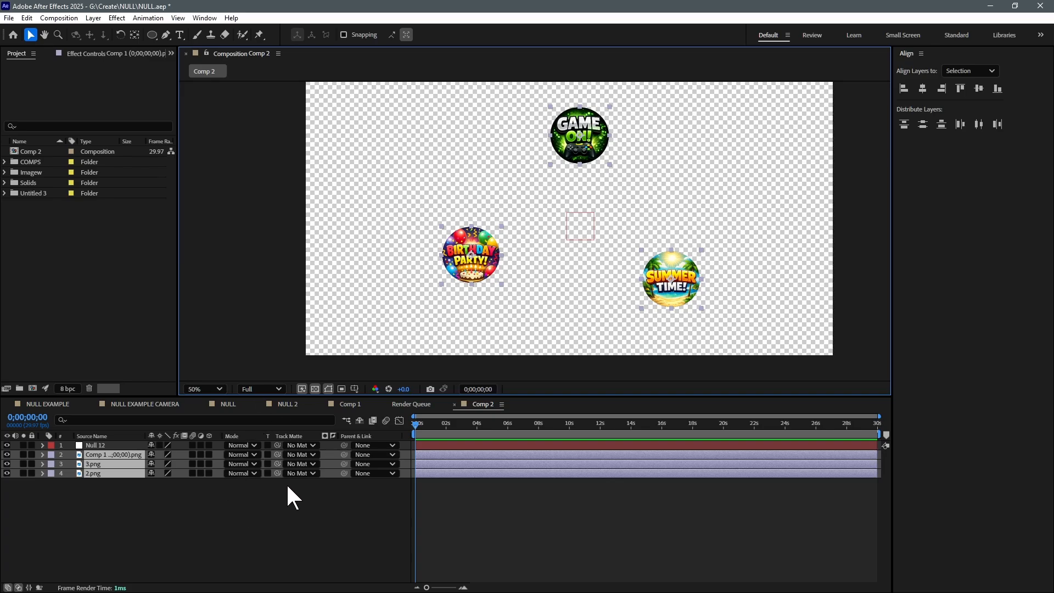
left_click_drag(277, 454, 105, 445)
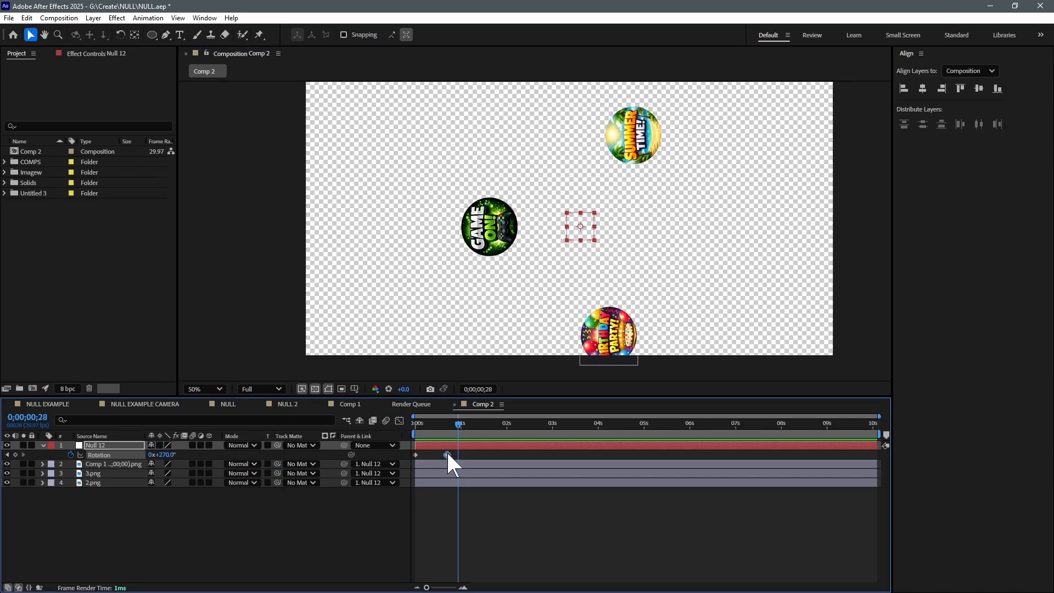
Animate the null's Rotation to 0x+270.0° at 0;00;10;02, preview the circling badges and return to the start
left_click_drag(447, 455, 877, 456)
left_click_drag(429, 434, 329, 427)
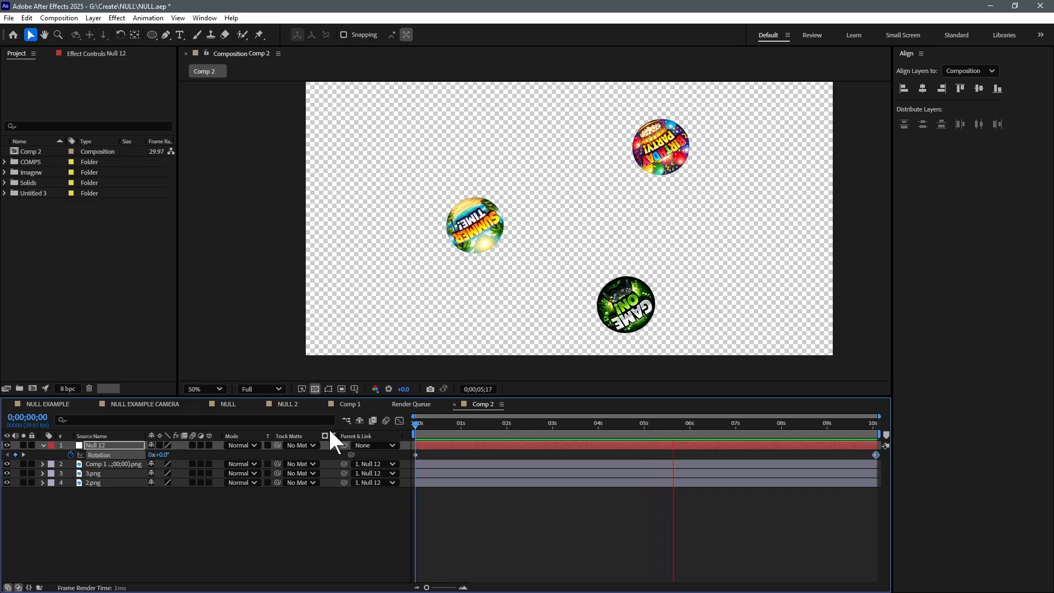
key("space")
left_click(482, 206)
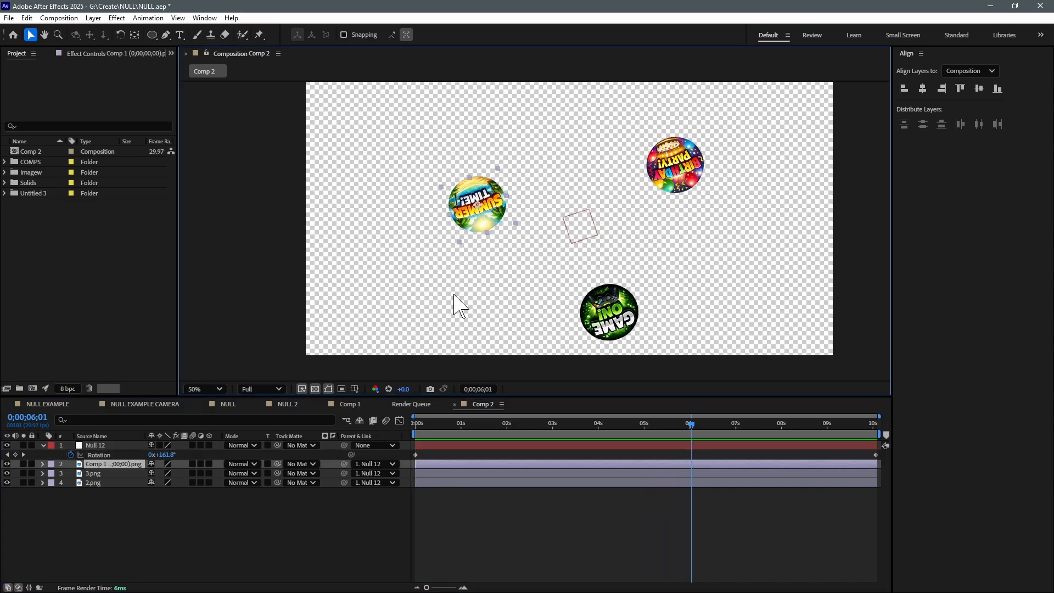
left_click_drag(424, 427, 399, 434)
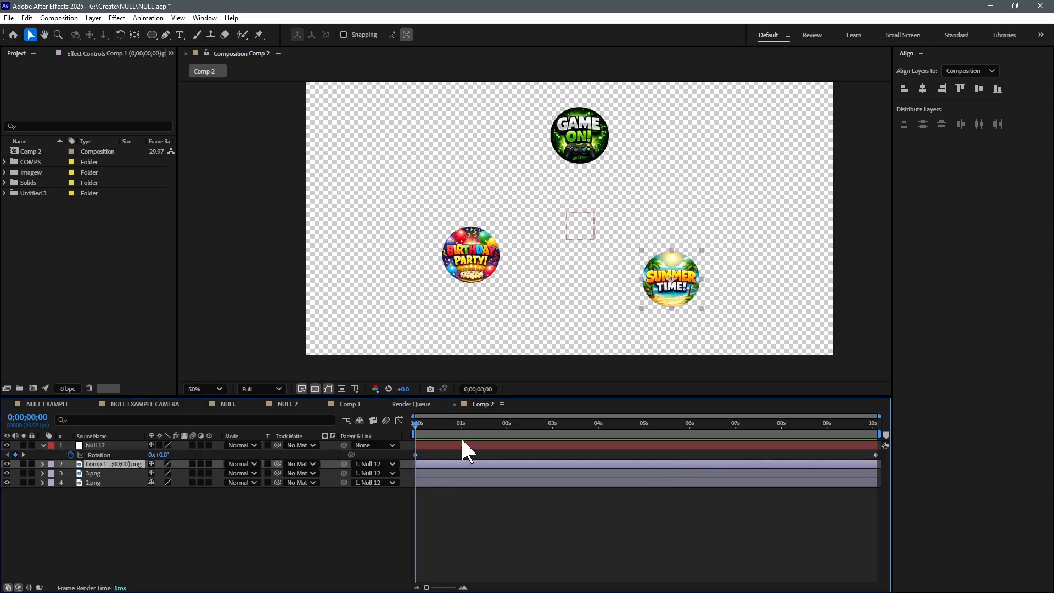
Keyframe the three badge layers' Rotation at the start and counter-rotate them to 0x-269.0° at 0;00;10;02
left_click(431, 476, "shift")
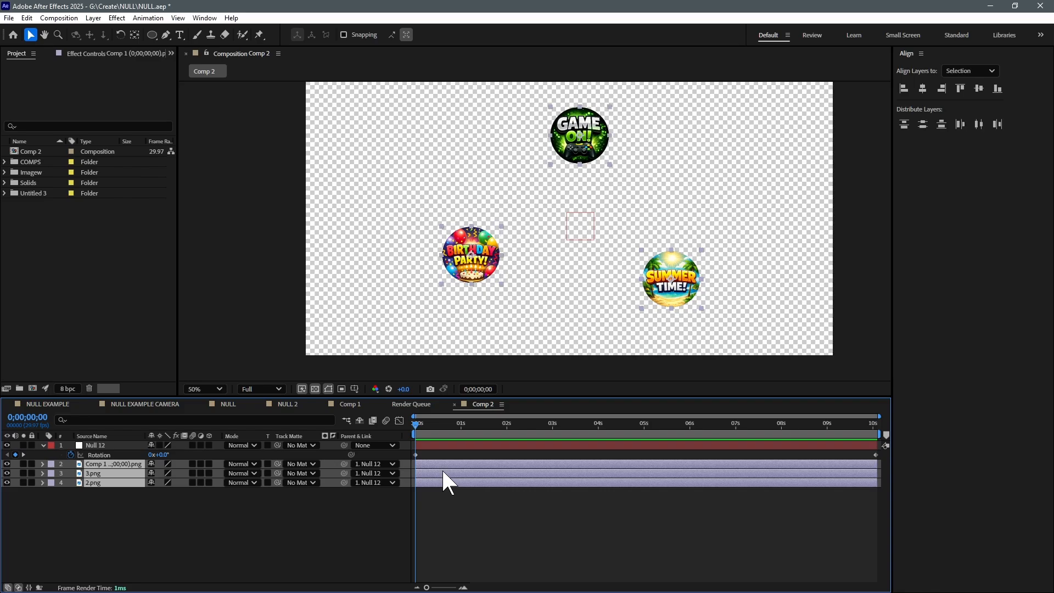
key("alt+shift+r")
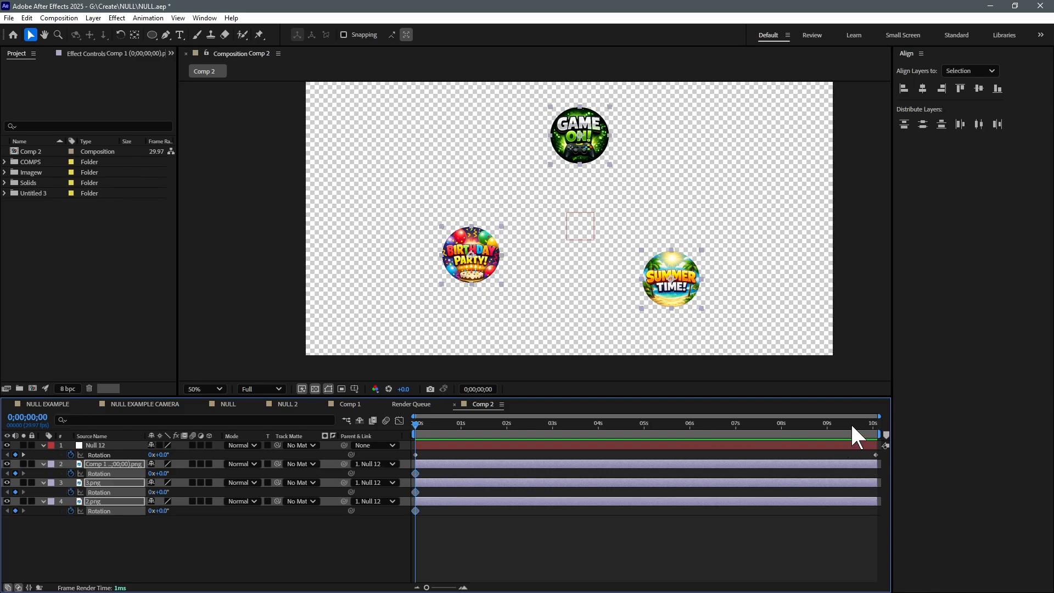
left_click_drag(851, 425, 884, 426)
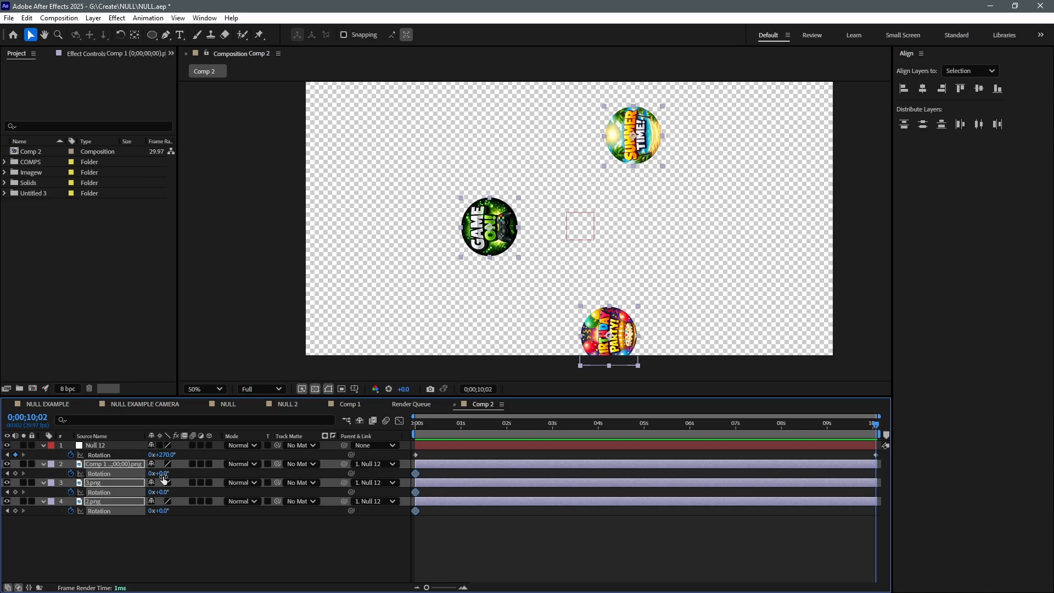
left_click_drag(160, 473, 32, 482)
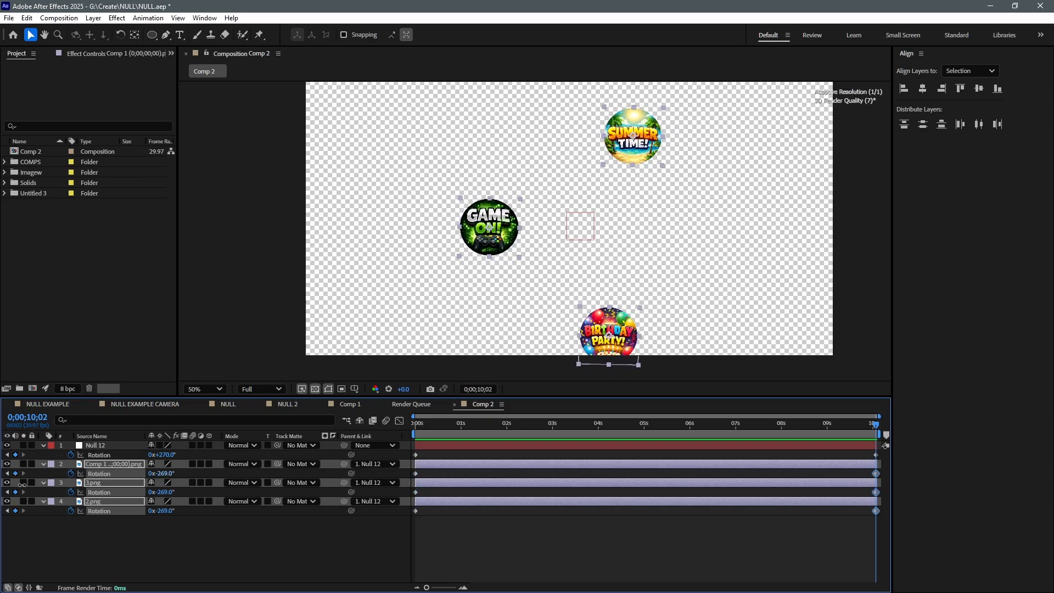
Play Comp 2 from the start to check the orientation of the circling badges, and park the time at 0;00;00;28
key("Home")
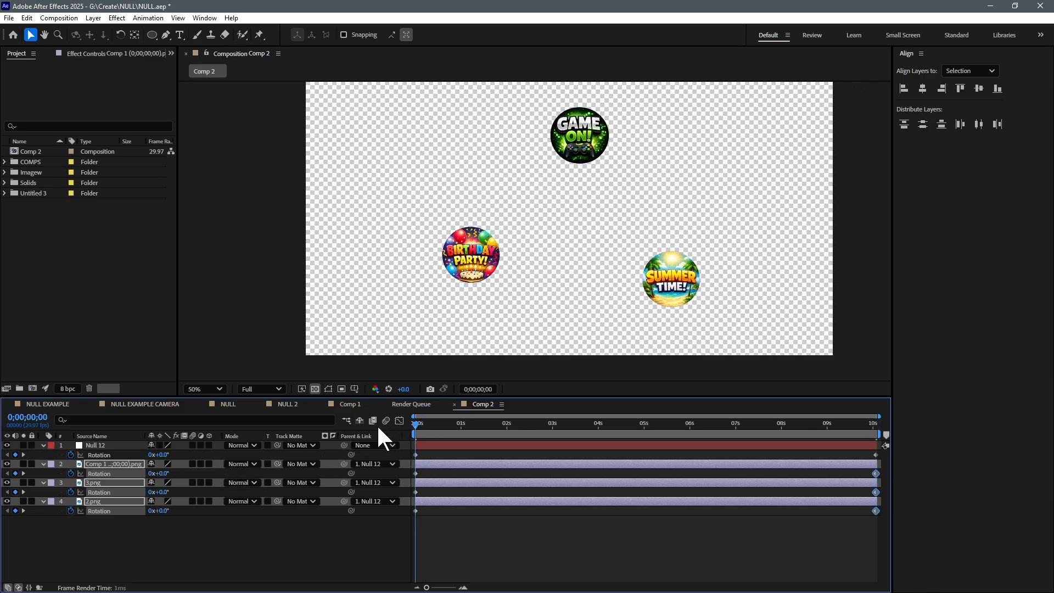
key("space")
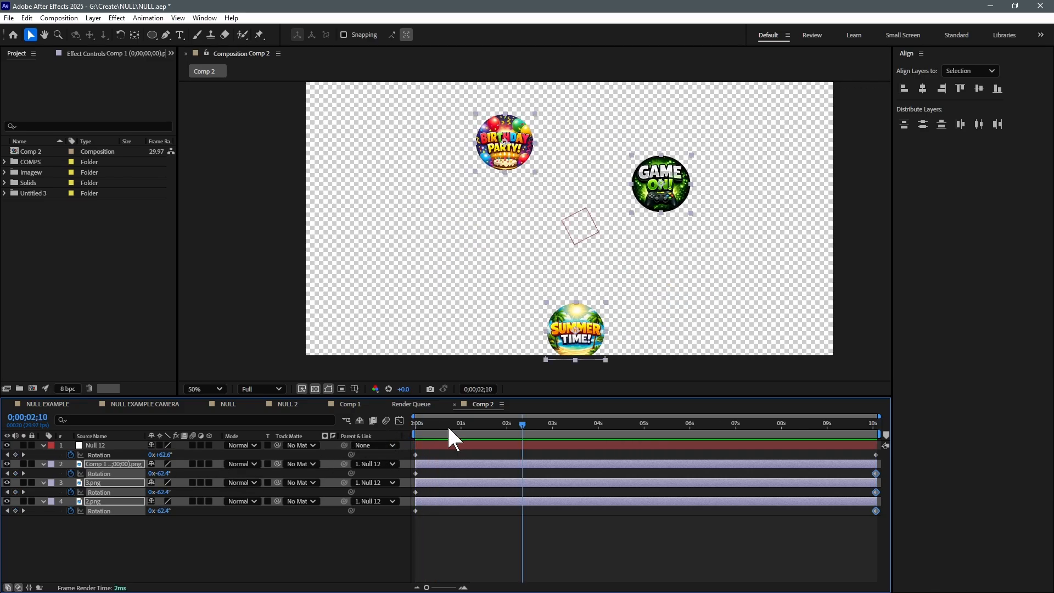
left_click(456, 425)
Nudge the badges slightly upward in Comp 2 and enlarge the Summer Time badge to roughly one and a half times its size
left_click_drag(663, 318, 645, 304)
left_click(591, 523)
key("ctrl+KP_Add")
key("ctrl+KP_Add")
key("ctrl+KP_Add")
key("ctrl+KP_Add")
key("ctrl+KP_Add")
key("ctrl+KP_Add")
key("ctrl+KP_Add")
key("ctrl+KP_Add")
key("ctrl+KP_Add")
key("ctrl+KP_Add")
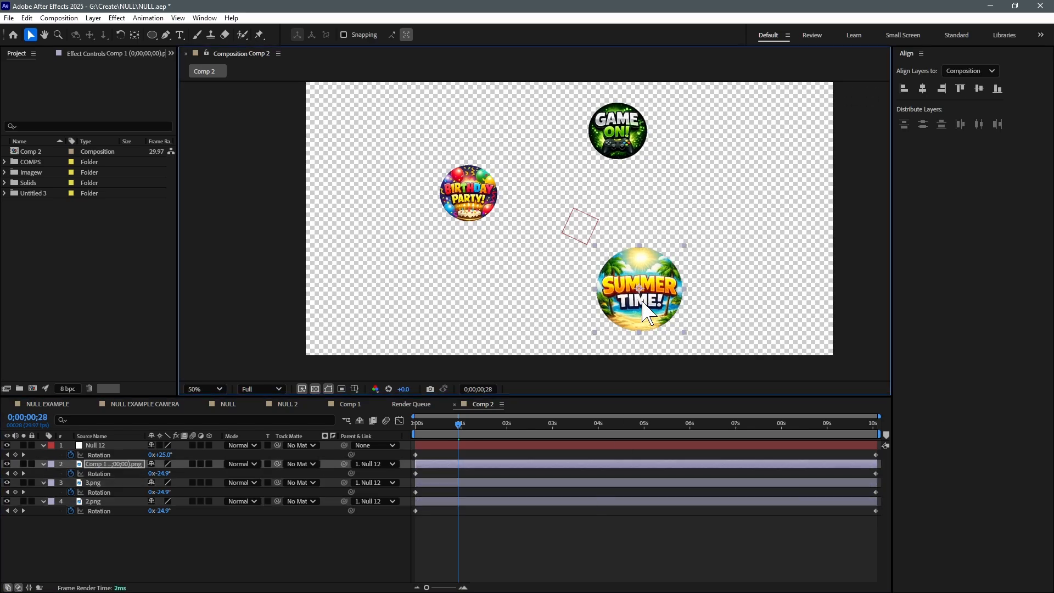
Enlarge the Birthday Party badge so it roughly matches the size of the Summer Time badge
left_click(486, 190)
key("ctrl+KP_Add")
key("ctrl+KP_Add")
key("ctrl+KP_Add")
key("ctrl+KP_Add")
key("ctrl+KP_Add")
key("ctrl+KP_Add")
key("ctrl+KP_Add")
key("ctrl+KP_Add")
key("ctrl+KP_Add")
key("ctrl+KP_Add")
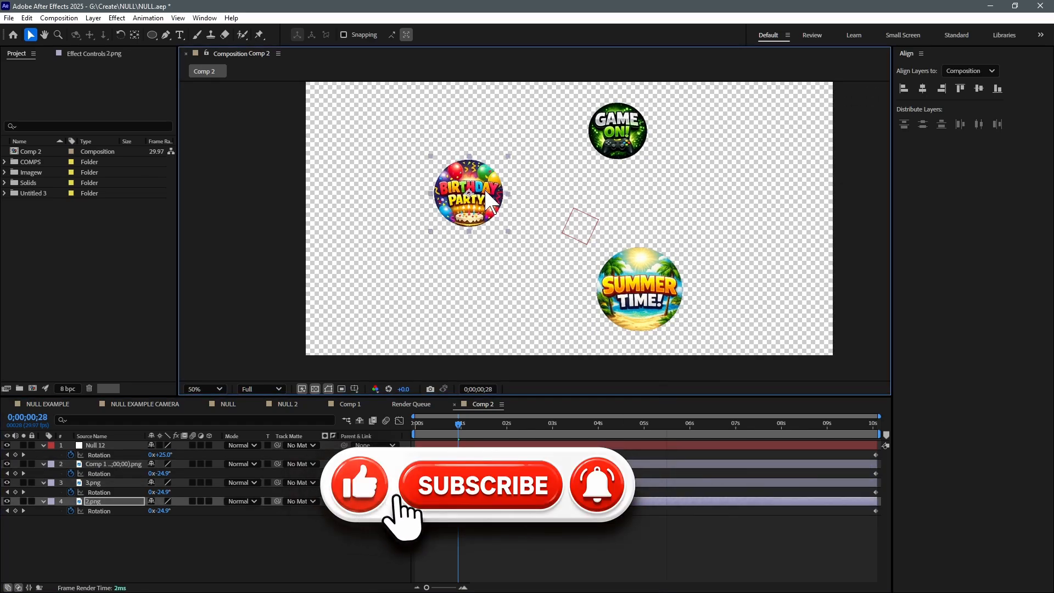
Scale the Game On badge up to 157.7% and reveal its layer's Scale property
left_click(632, 134)
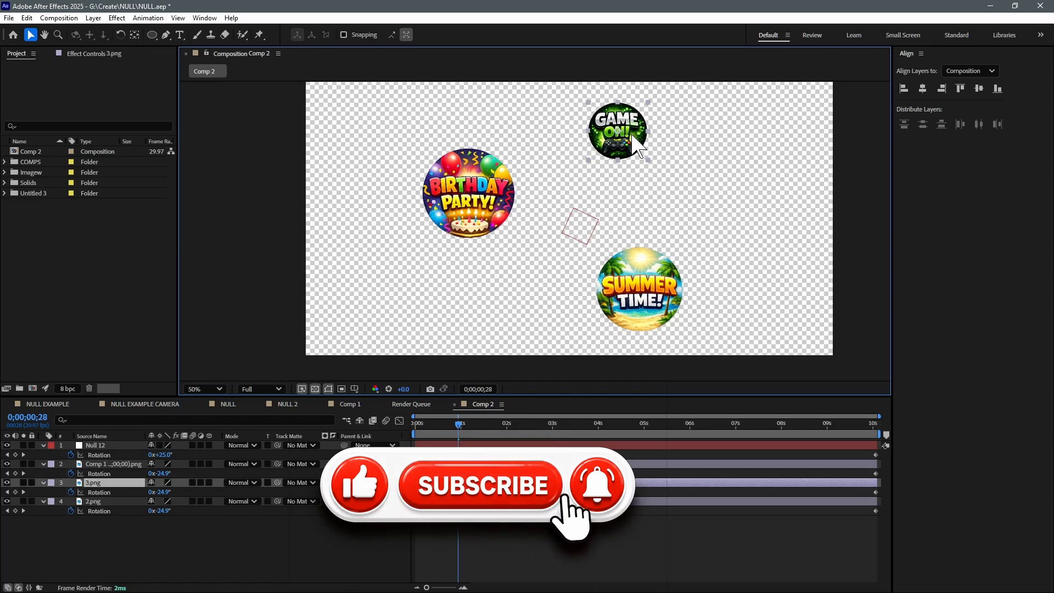
key("ctrl+KP_Add")
key("ctrl+KP_Add")
key("ctrl+KP_Add")
key("ctrl+KP_Add")
key("ctrl+KP_Add")
key("ctrl+KP_Add")
key("ctrl+KP_Add")
key("ctrl+KP_Add")
key("ctrl+KP_Add")
key("ctrl+KP_Add")
key("ctrl+KP_Add")
key("ctrl+KP_Add")
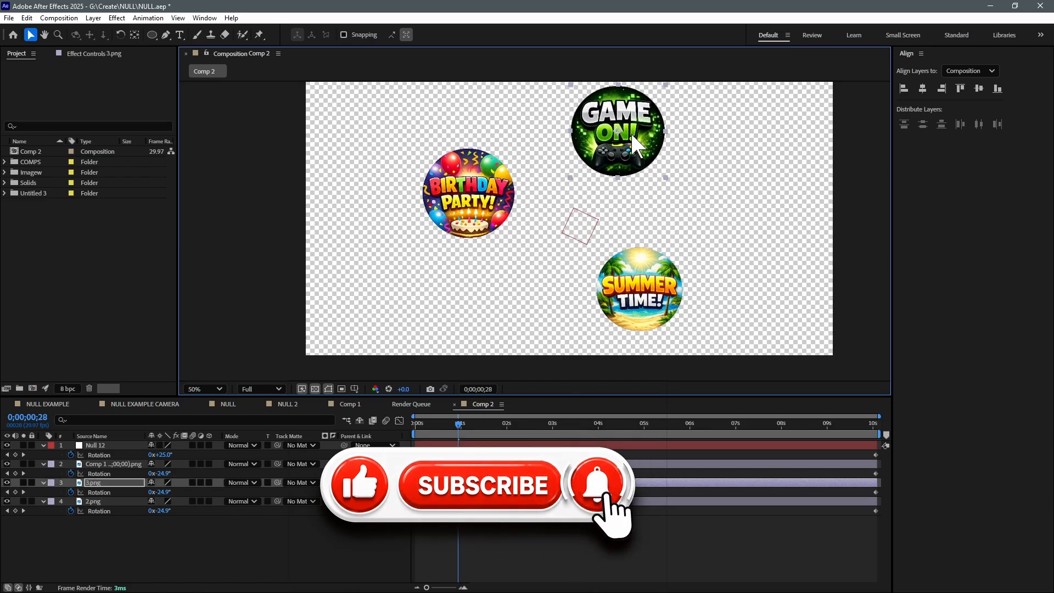
key("s")
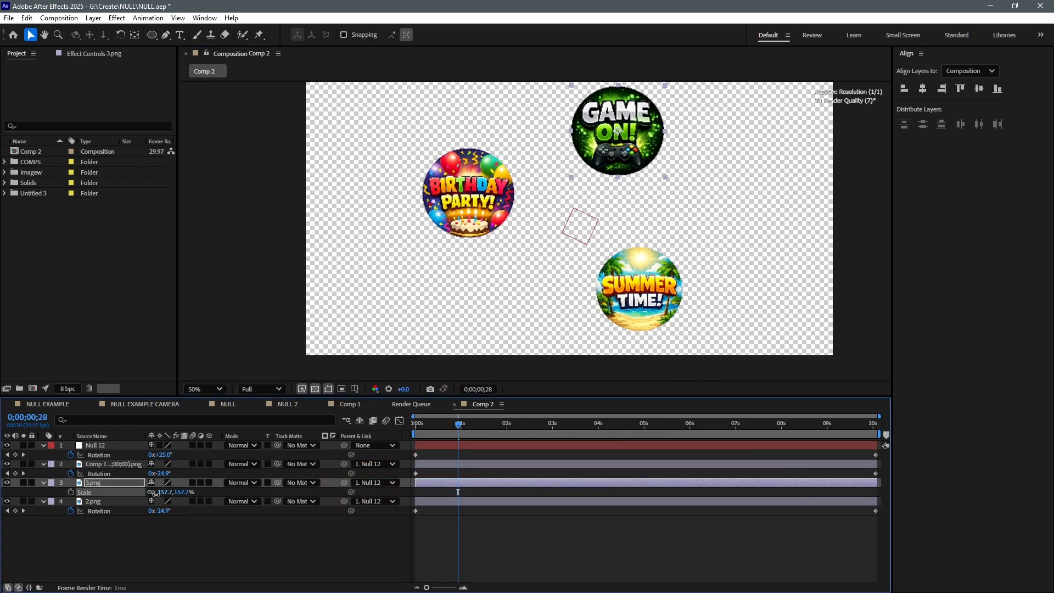